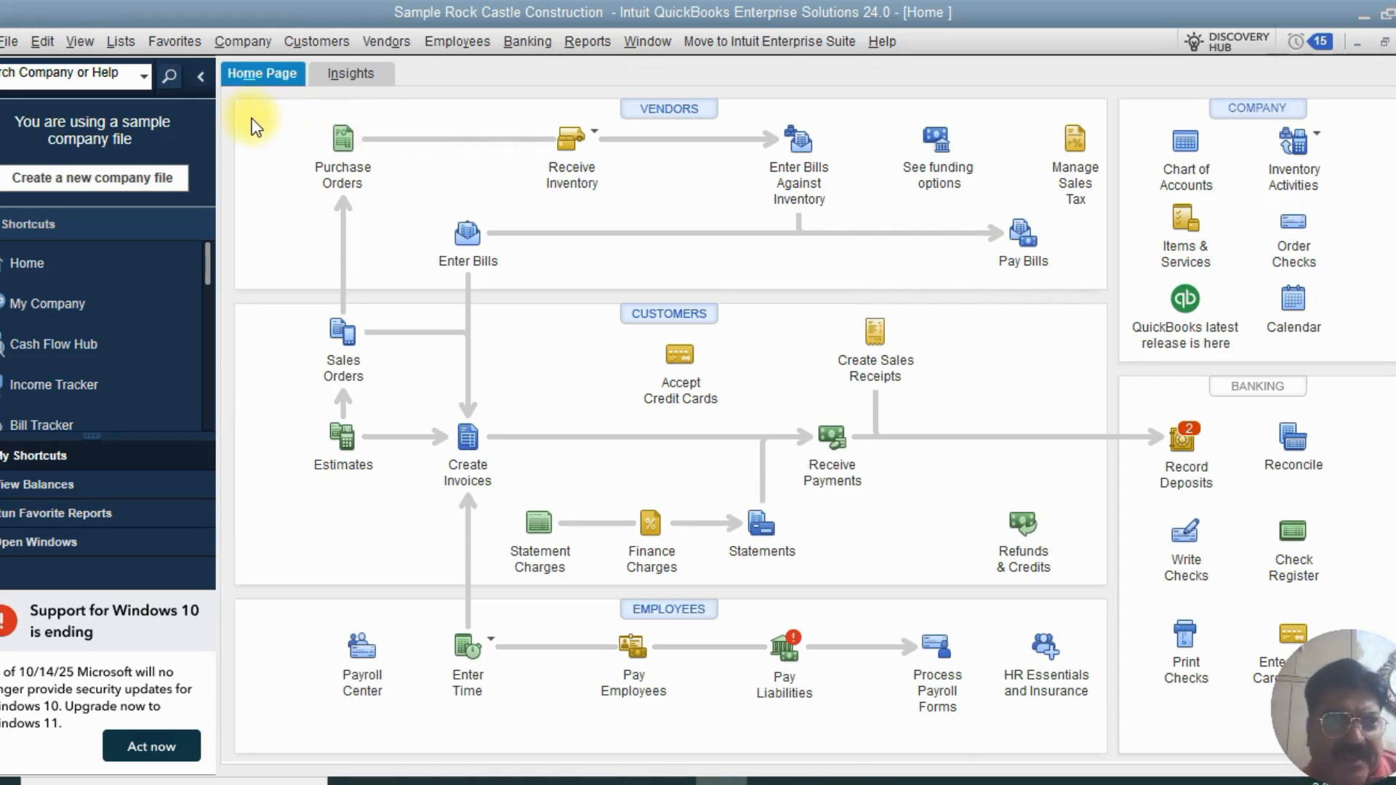
pyautogui.click(40, 38)
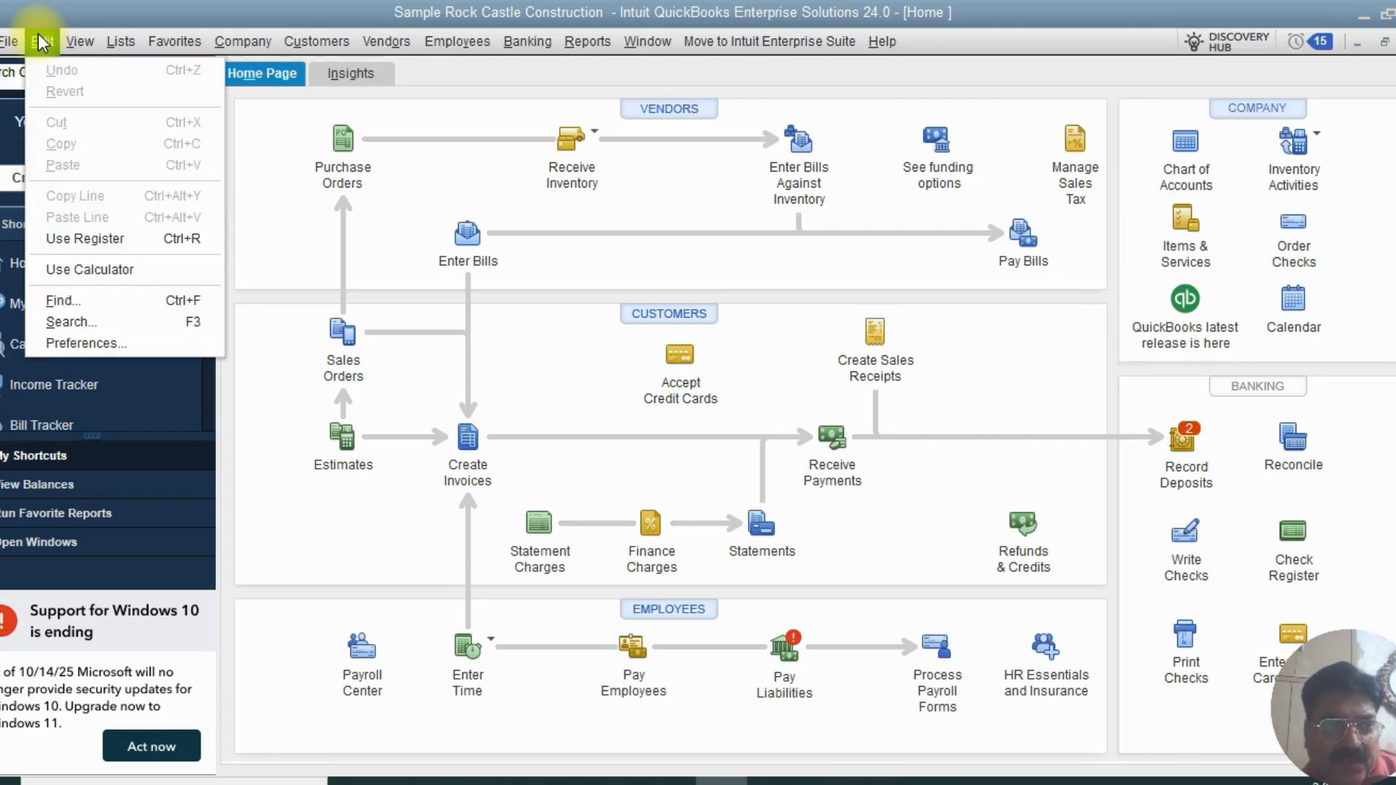
pyautogui.click(51, 344)
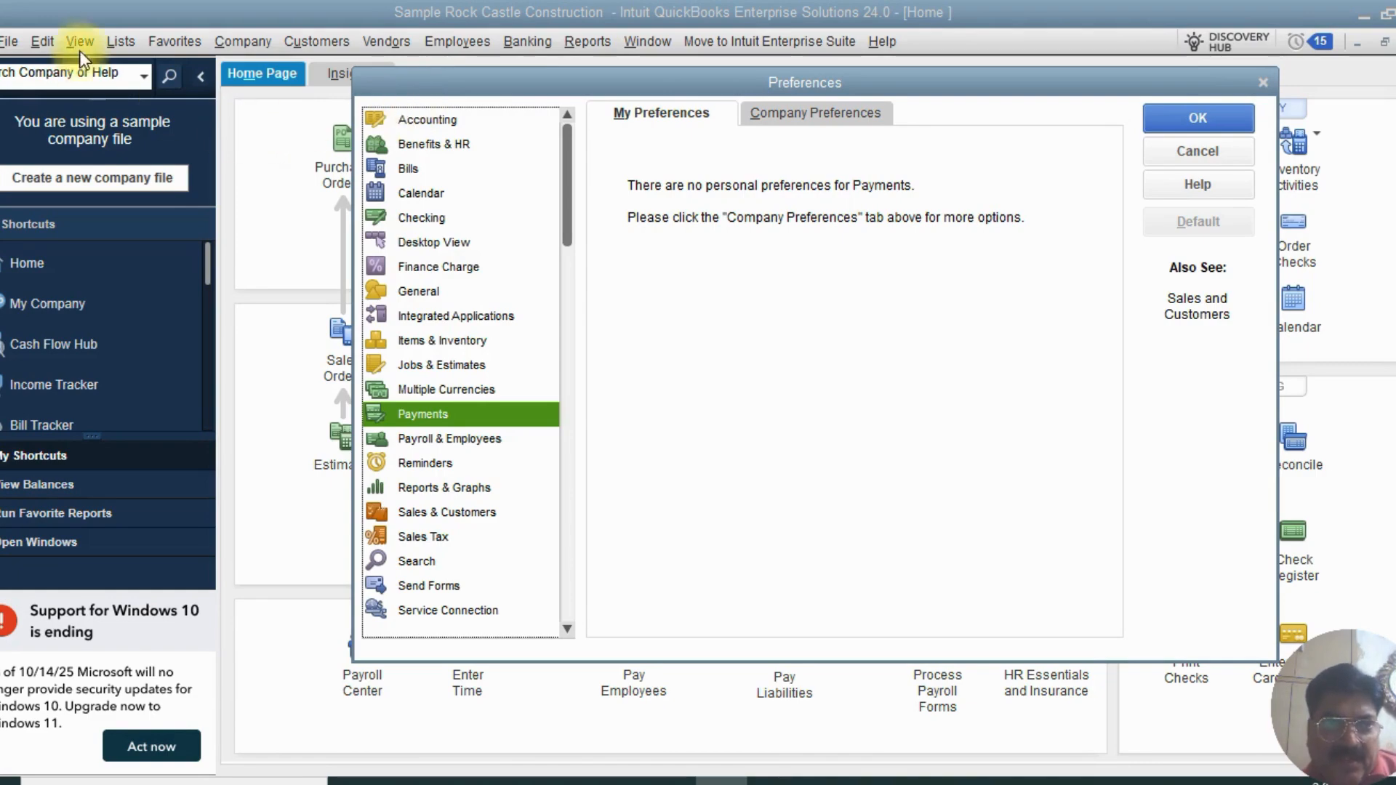
pyautogui.click(1211, 152)
# Step: Open the company preferences for Payments and try to enable Bank Transfer (ACH) as an online payment option
pyautogui.click(42, 42)
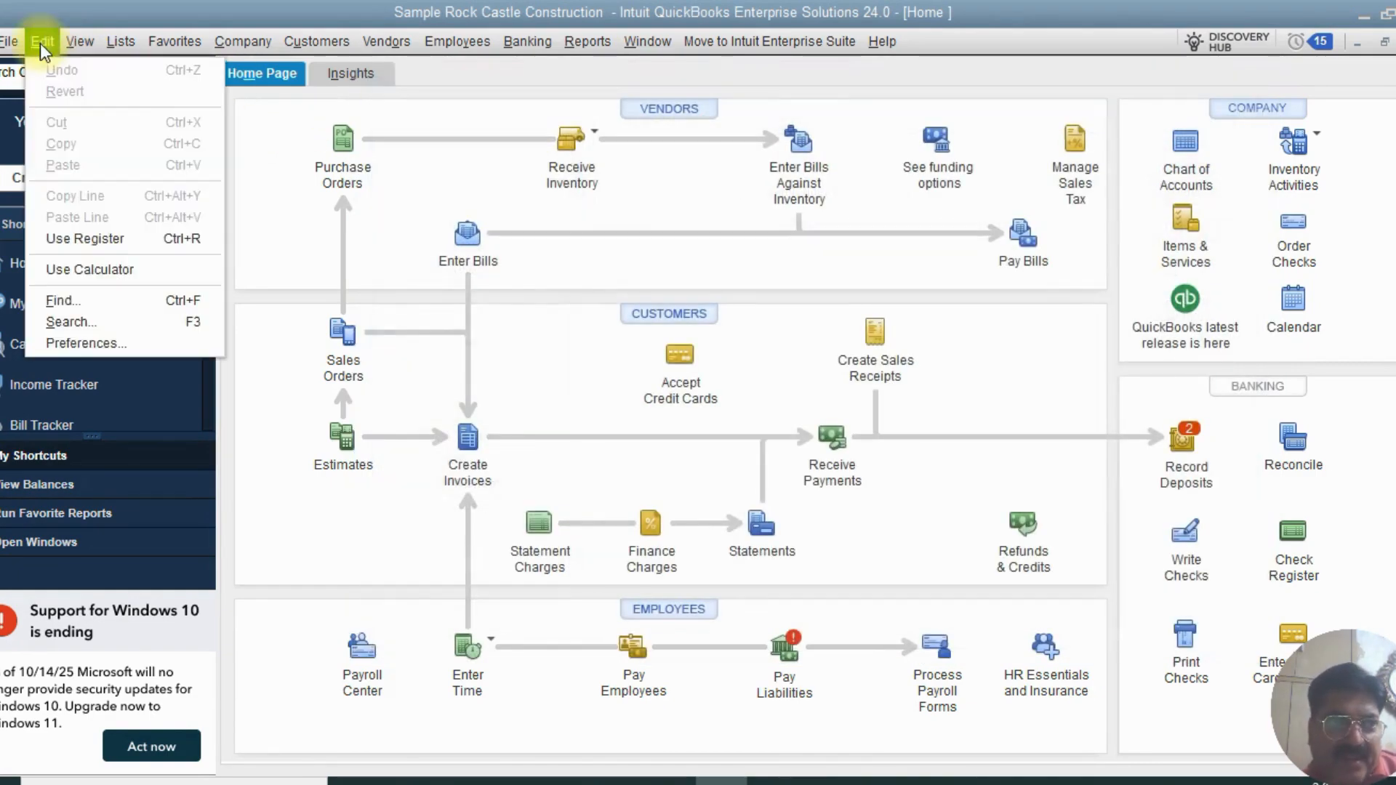
pyautogui.click(86, 348)
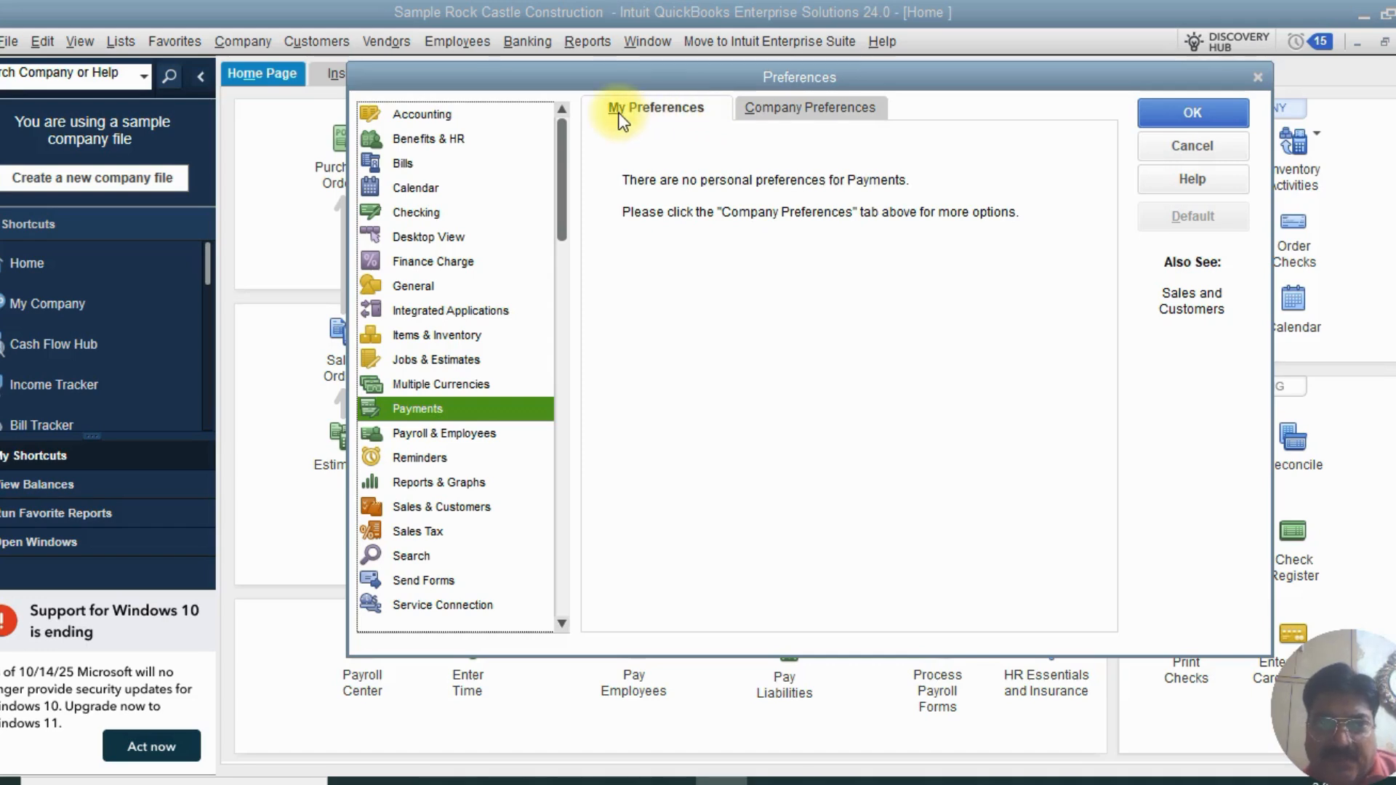
pyautogui.click(818, 109)
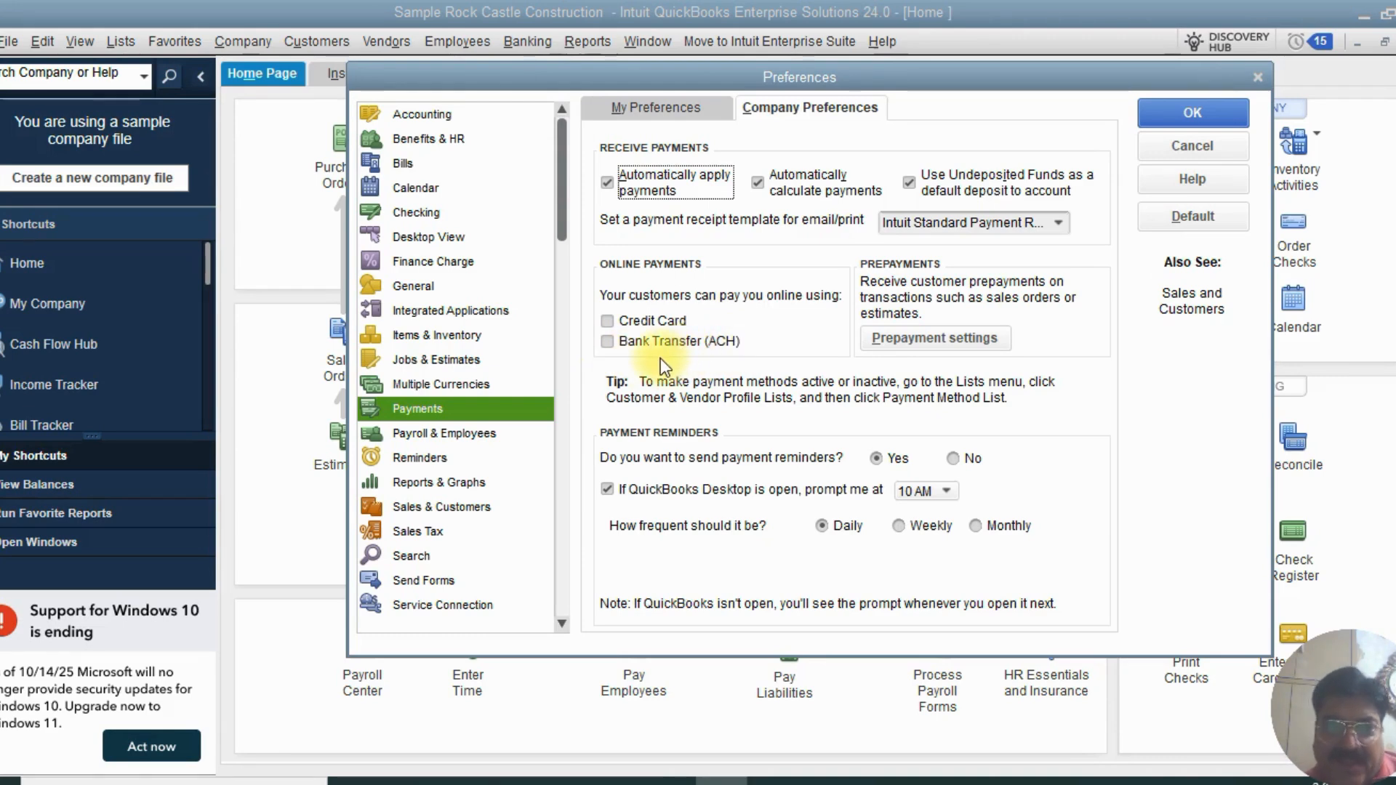
pyautogui.click(606, 343)
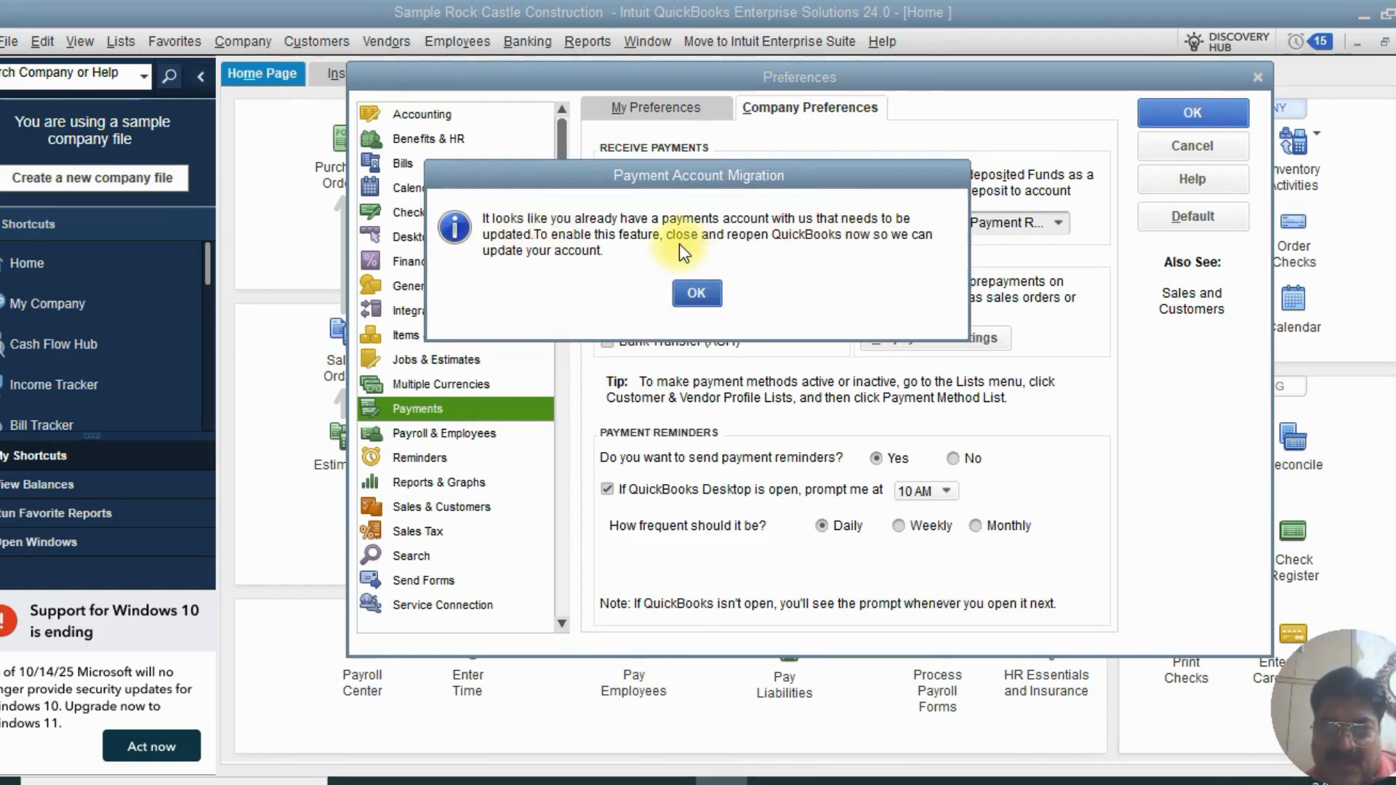
pyautogui.click(696, 294)
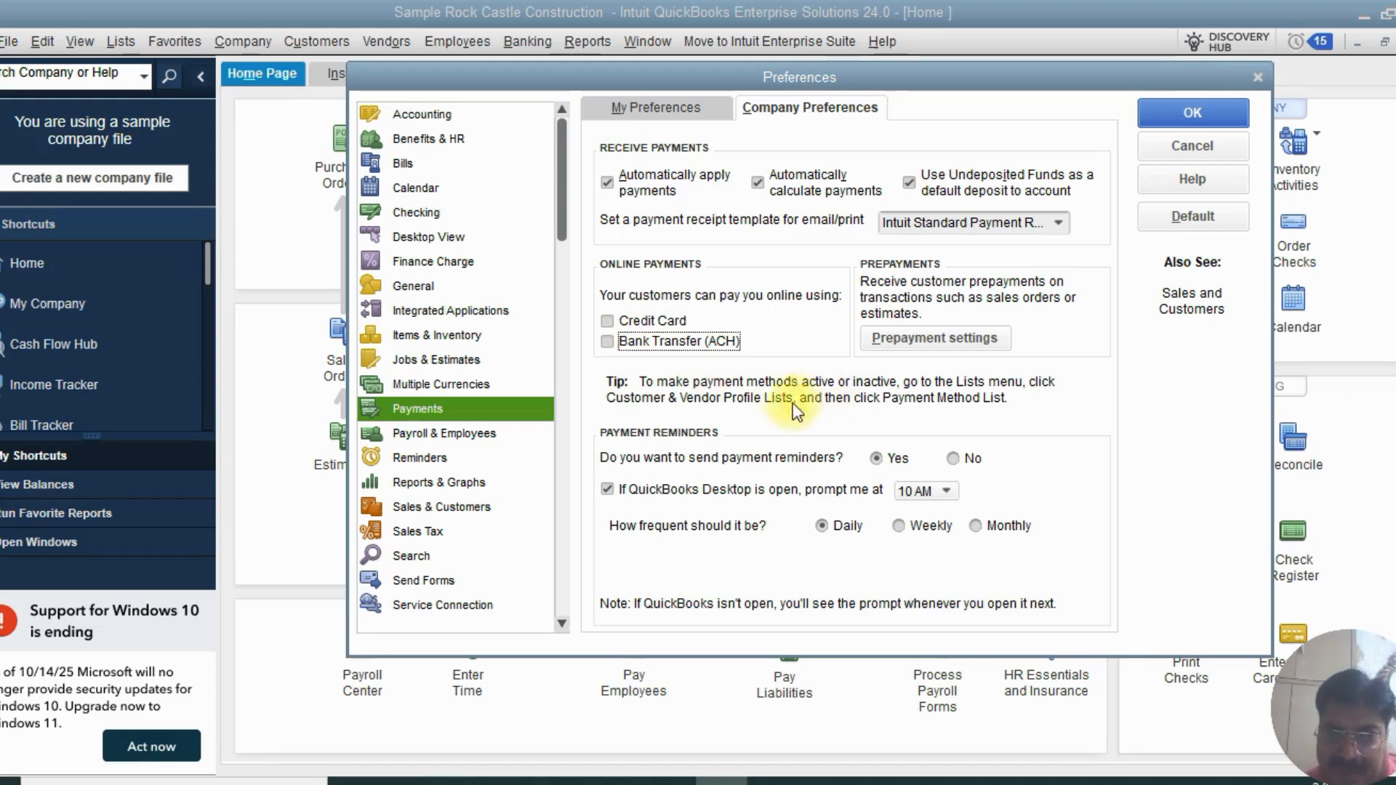
# Step: Check the prompt time setting for payment reminders and close the preferences without saving
pyautogui.scroll(-1, 692, 519)
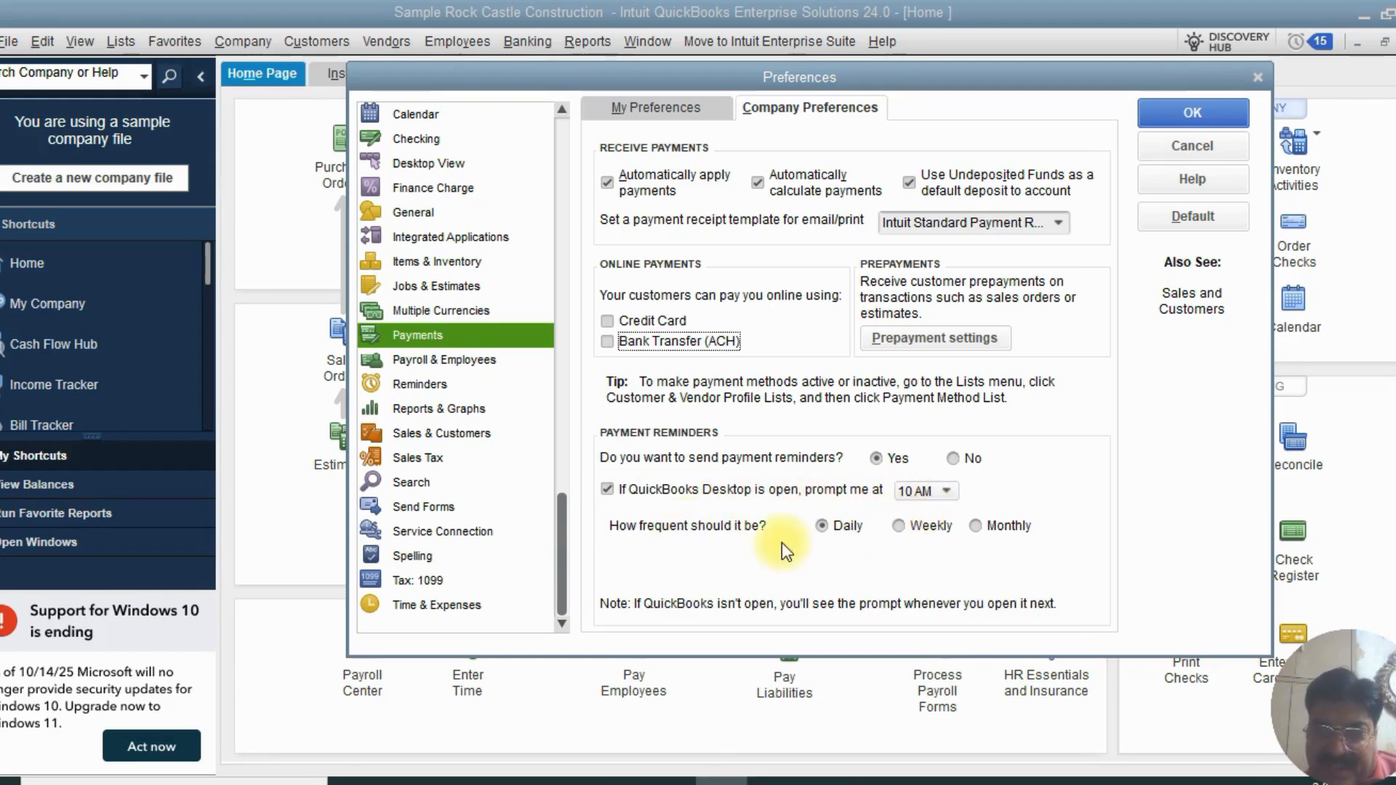
pyautogui.click(948, 492)
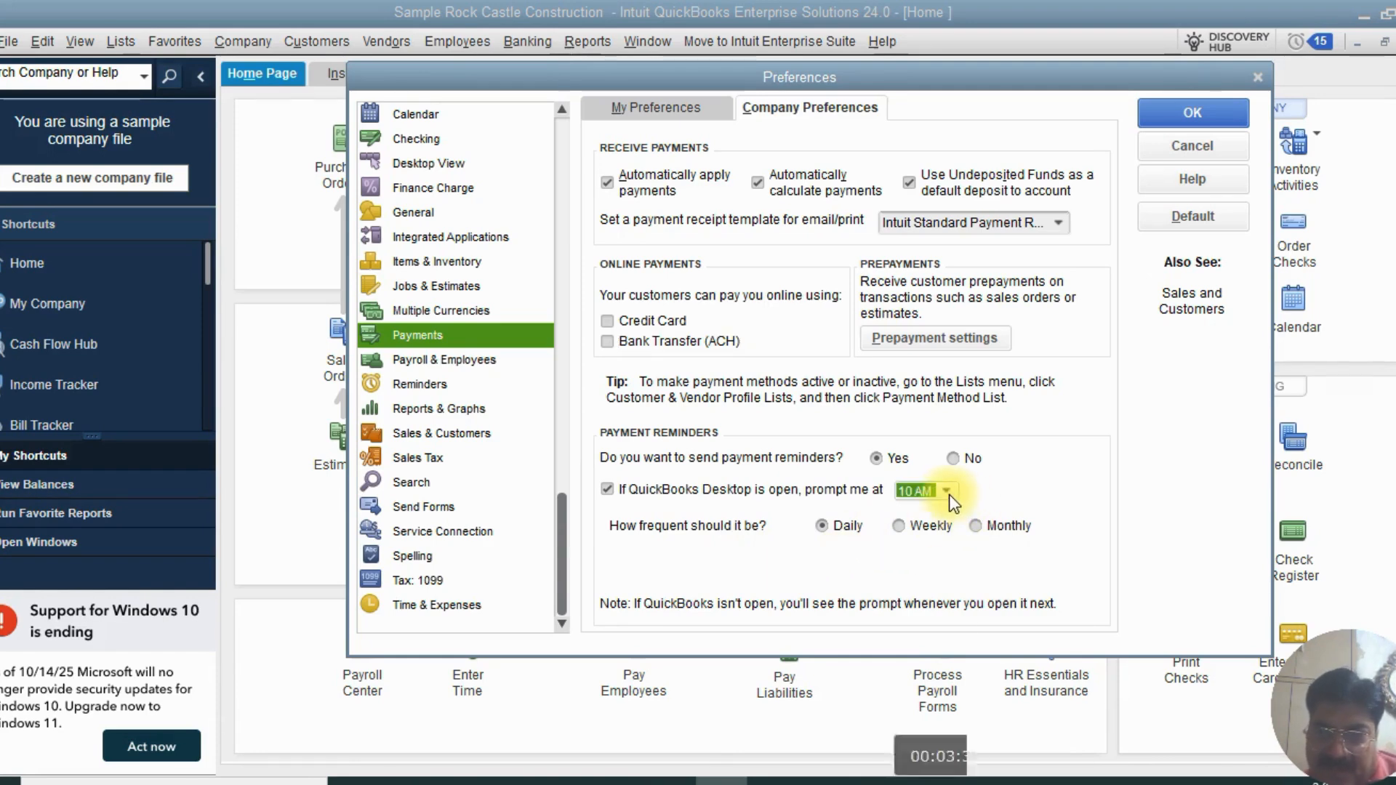
pyautogui.click(947, 493)
pyautogui.click(1083, 474)
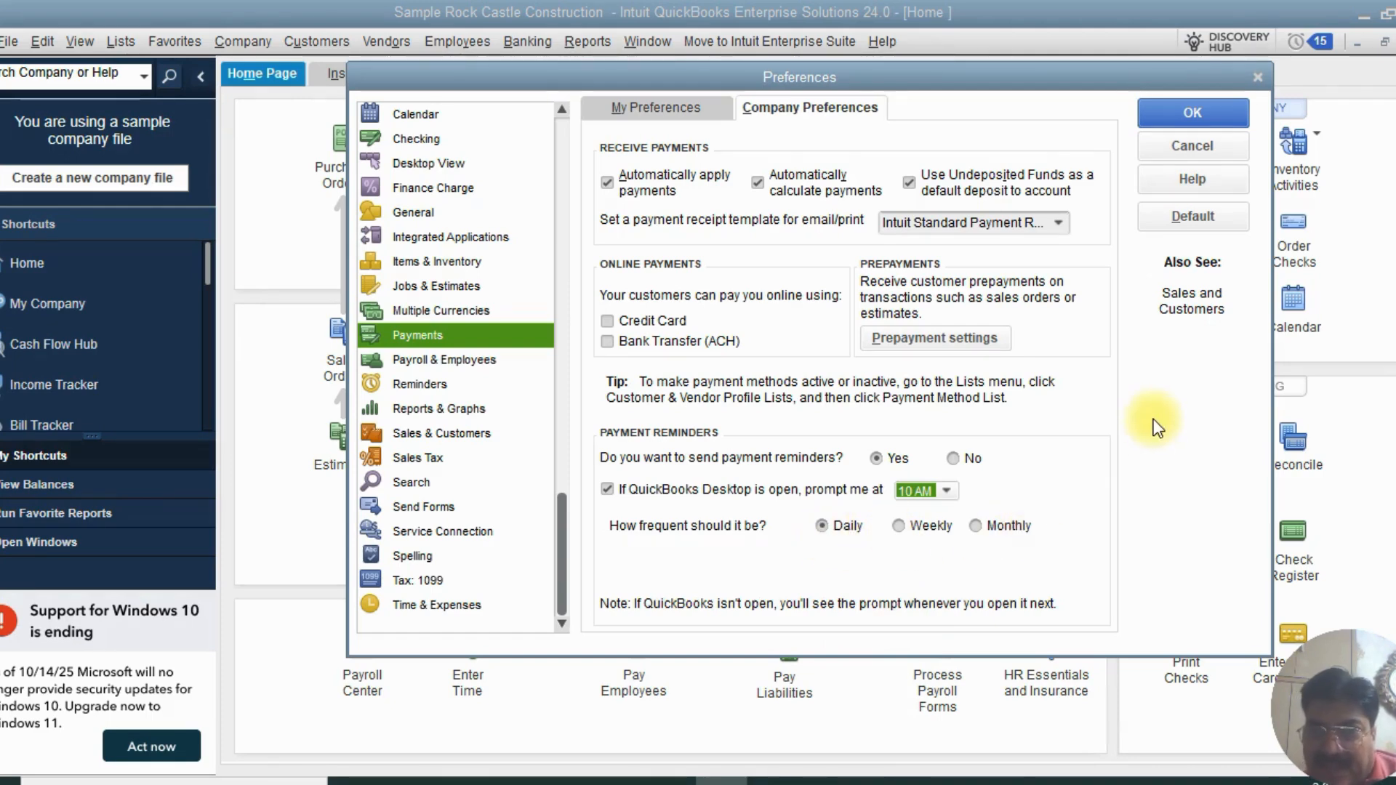
pyautogui.click(1150, 144)
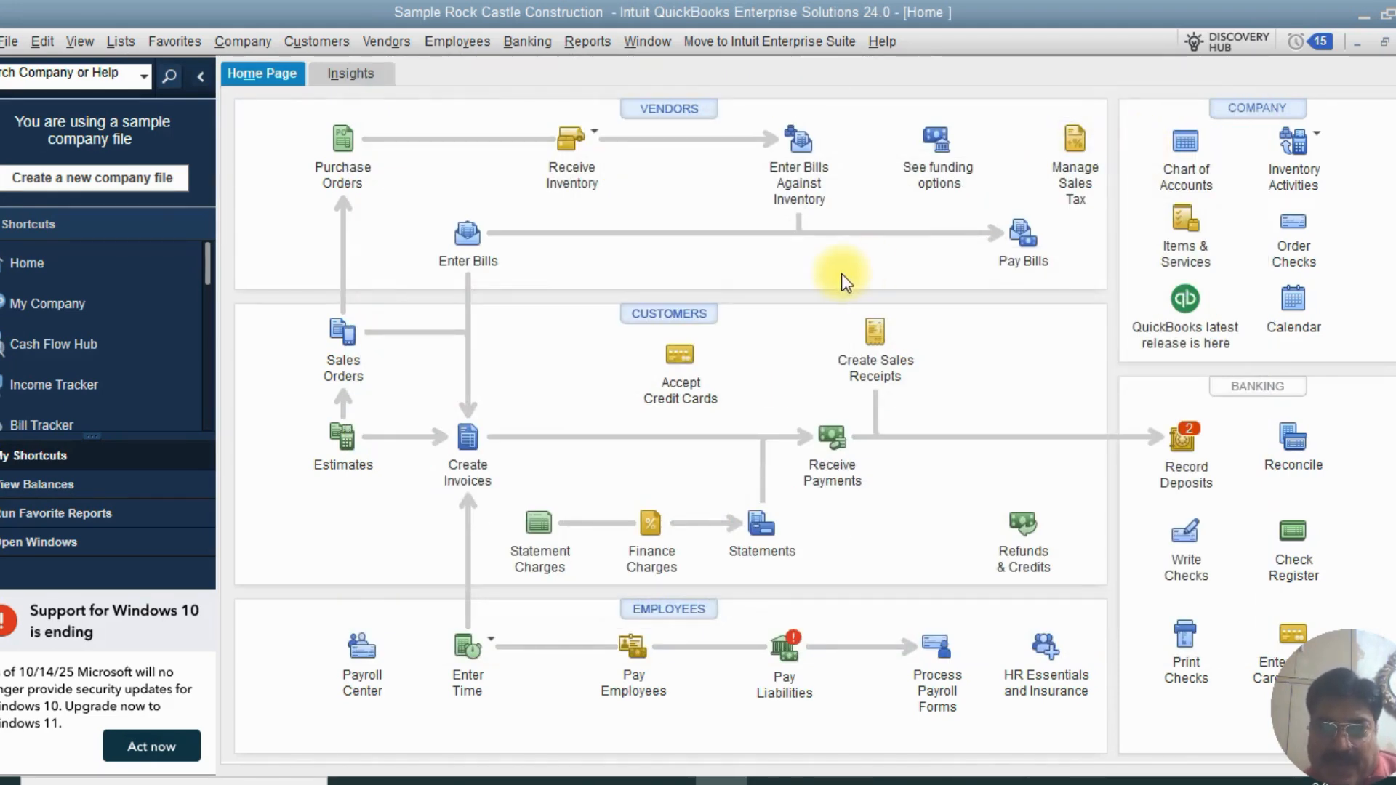
# Step: Open the customer payment form for receiving payments
pyautogui.click(306, 30)
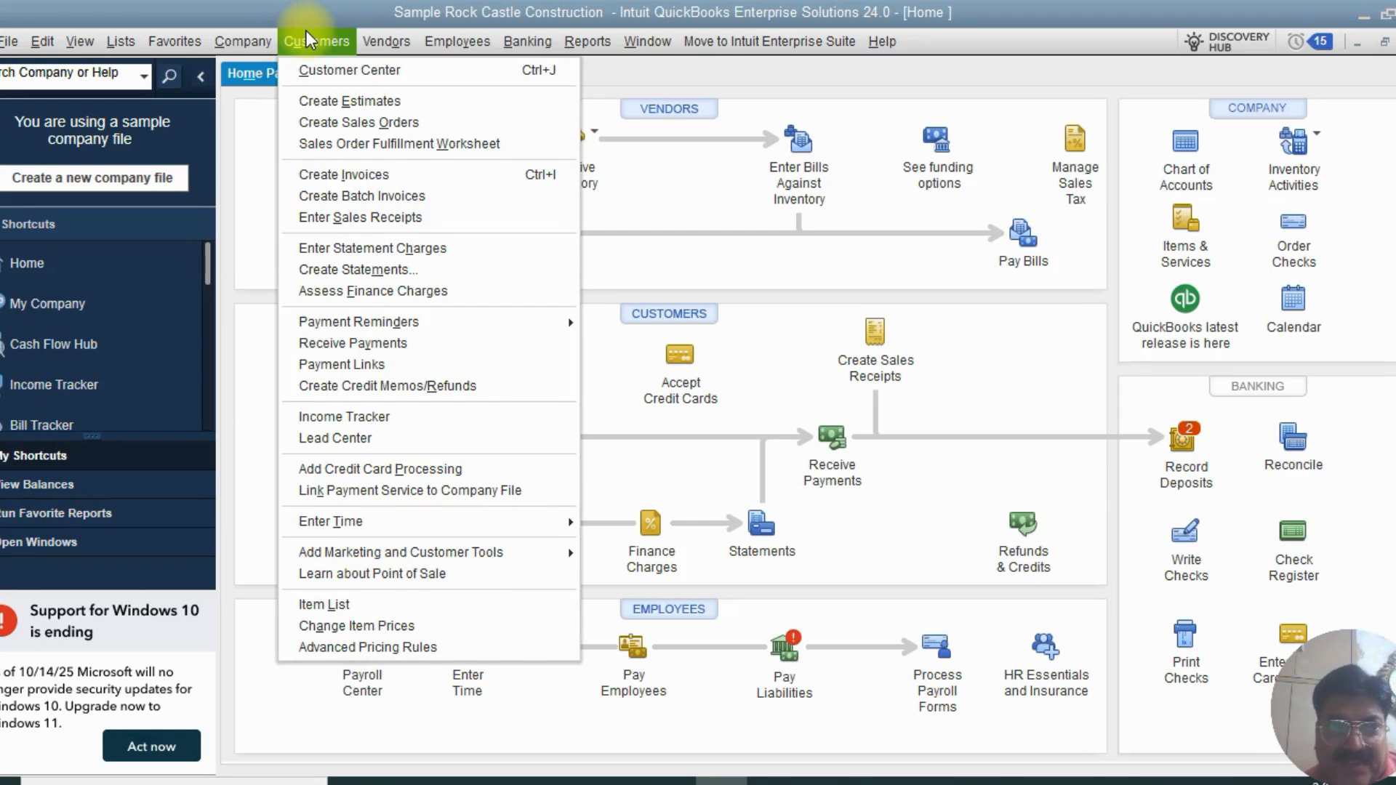
pyautogui.click(306, 31)
pyautogui.click(311, 38)
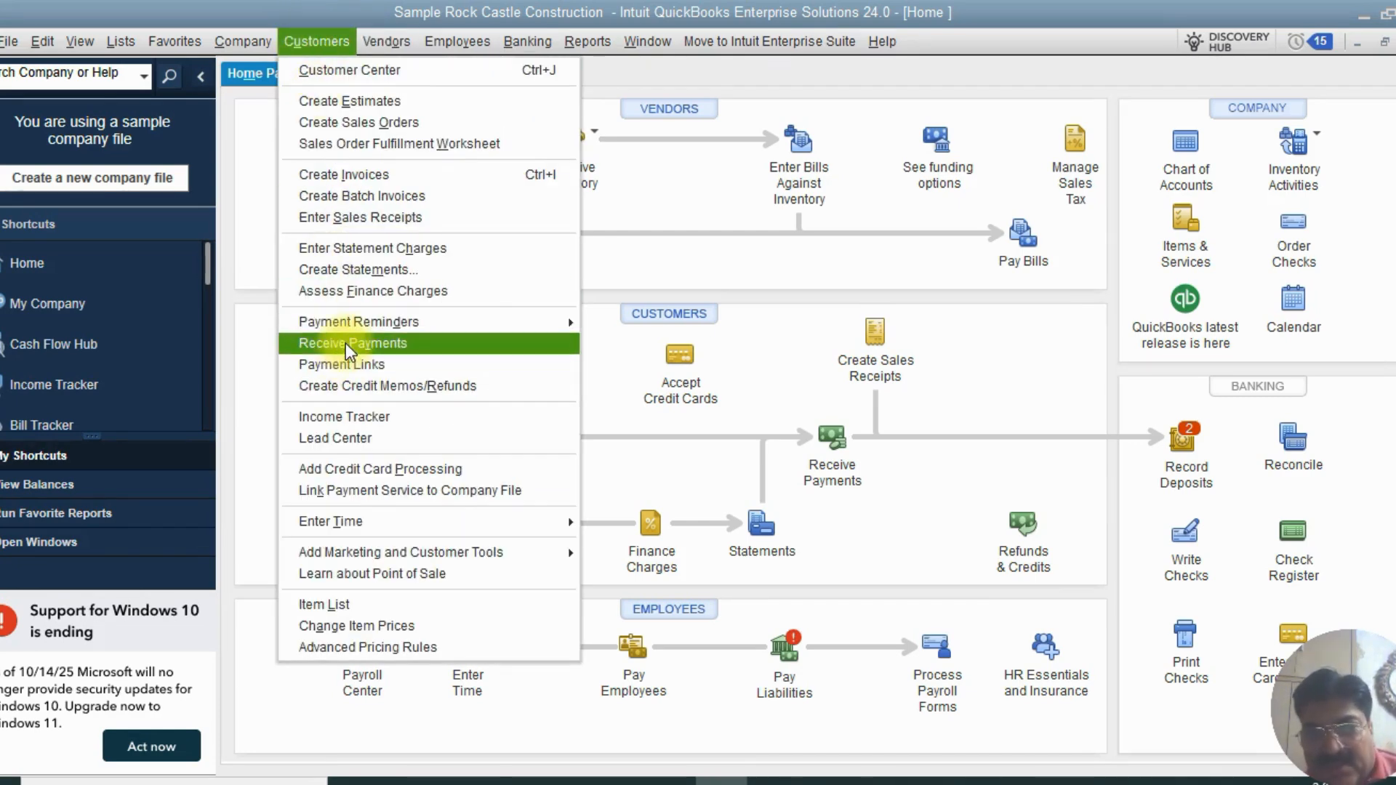
pyautogui.click(807, 257)
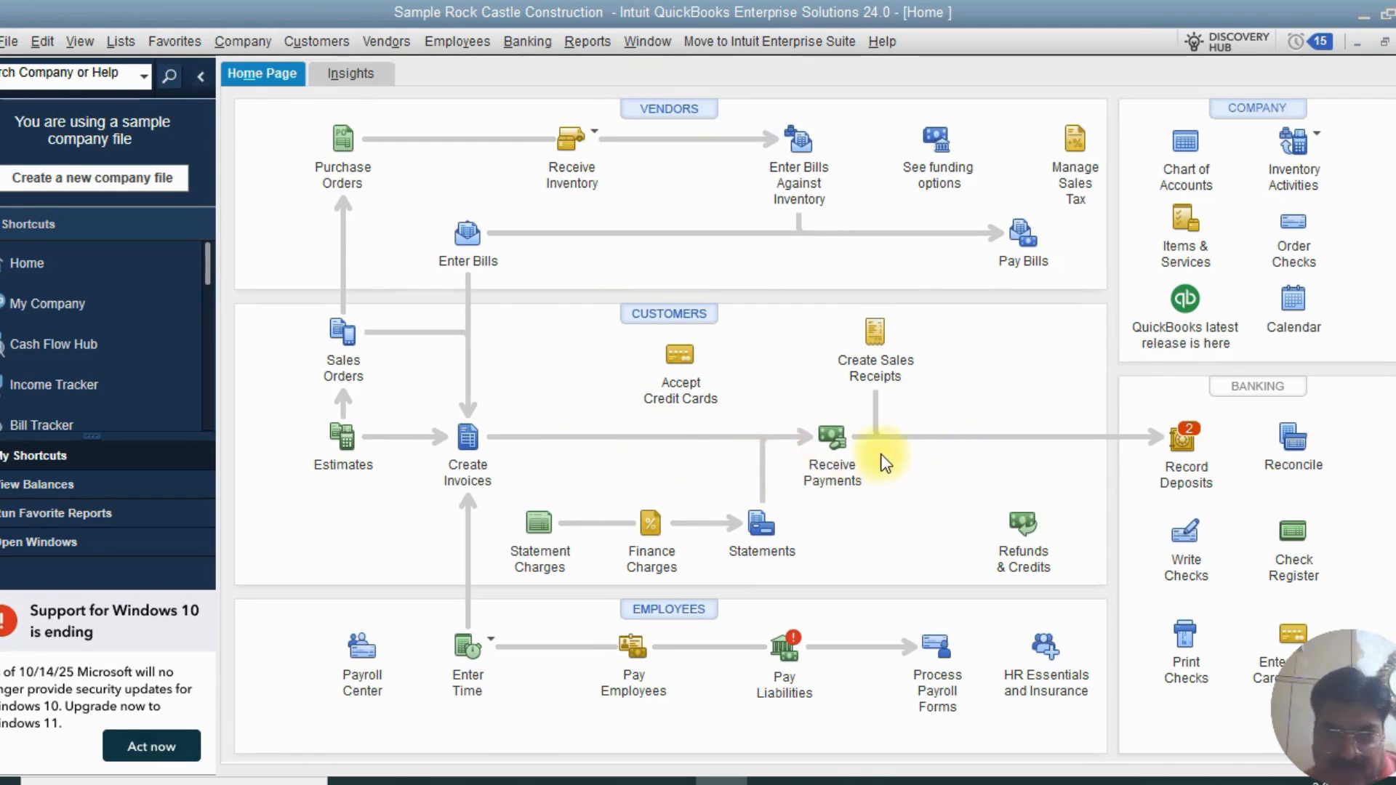
pyautogui.click(830, 445)
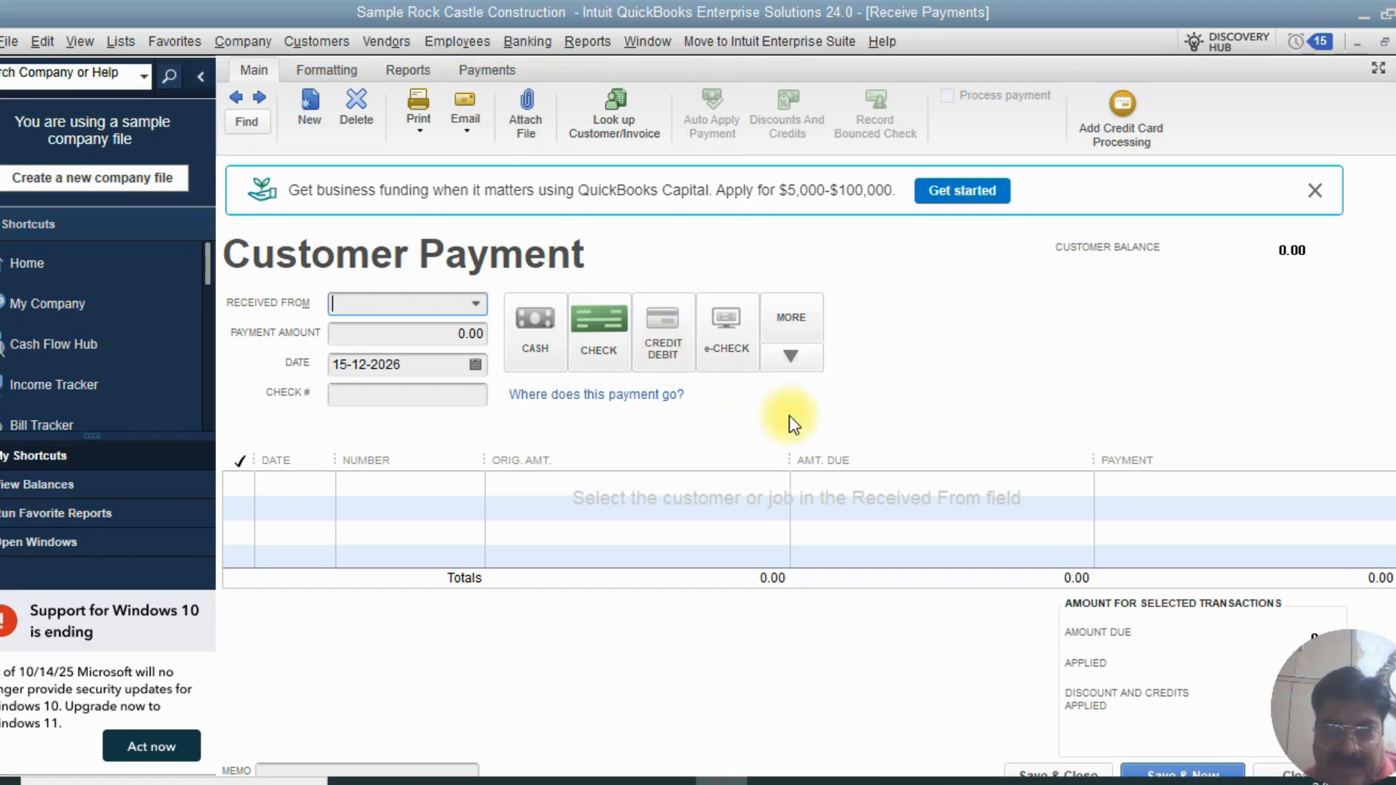
# Step: View the additional payment methods offered on the customer payment form and close the list
pyautogui.click(738, 358)
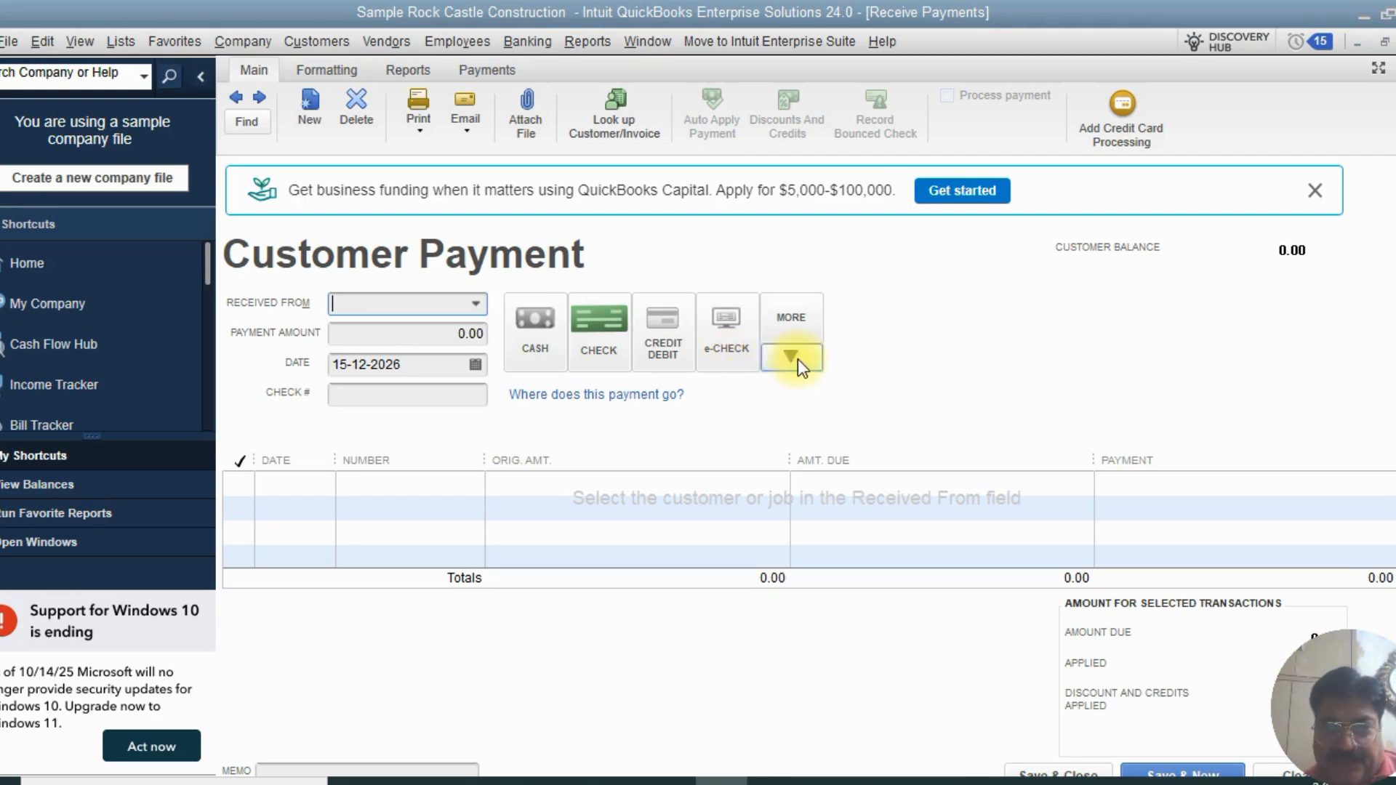
pyautogui.click(789, 358)
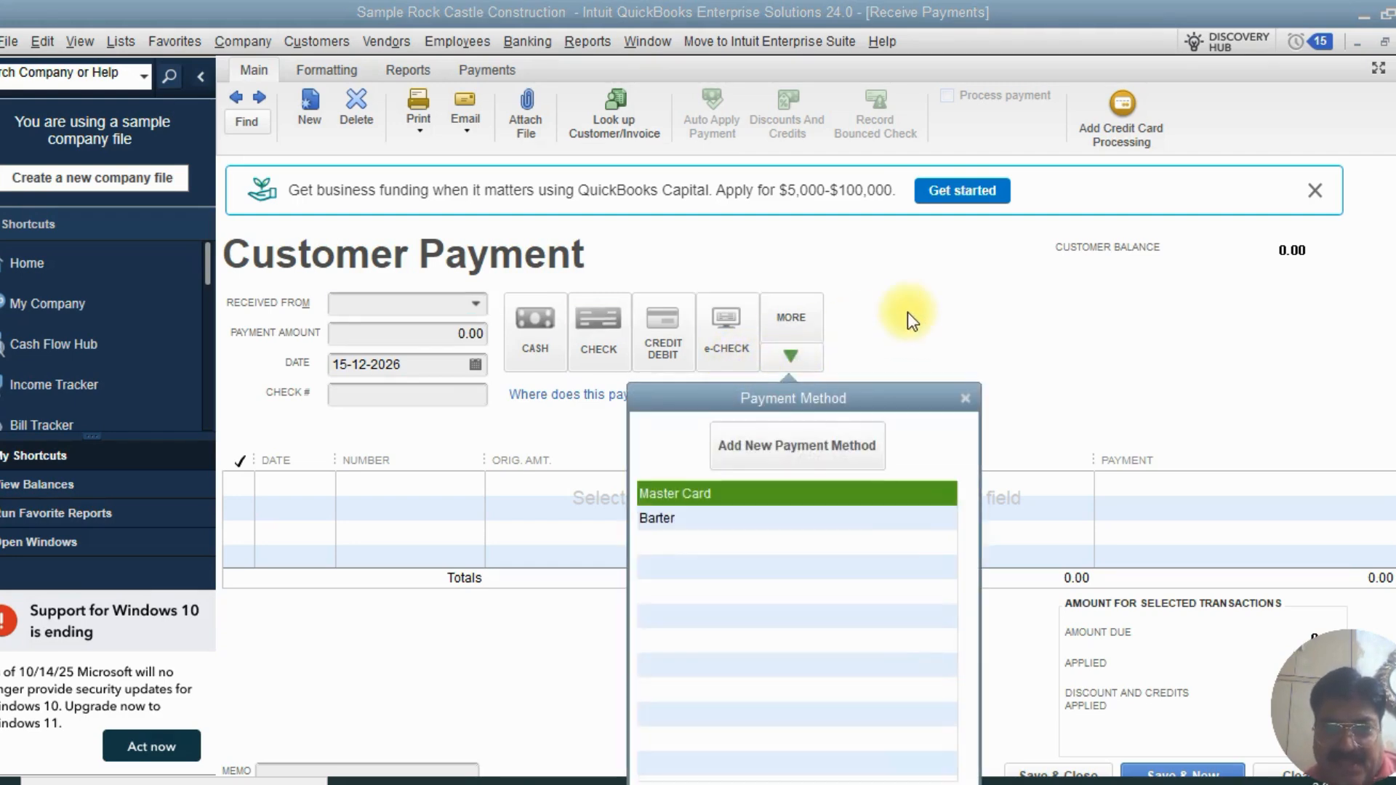
pyautogui.click(970, 396)
# Step: Start a new payment method, look through its available payment types, and cancel it without adding anything
pyautogui.click(804, 355)
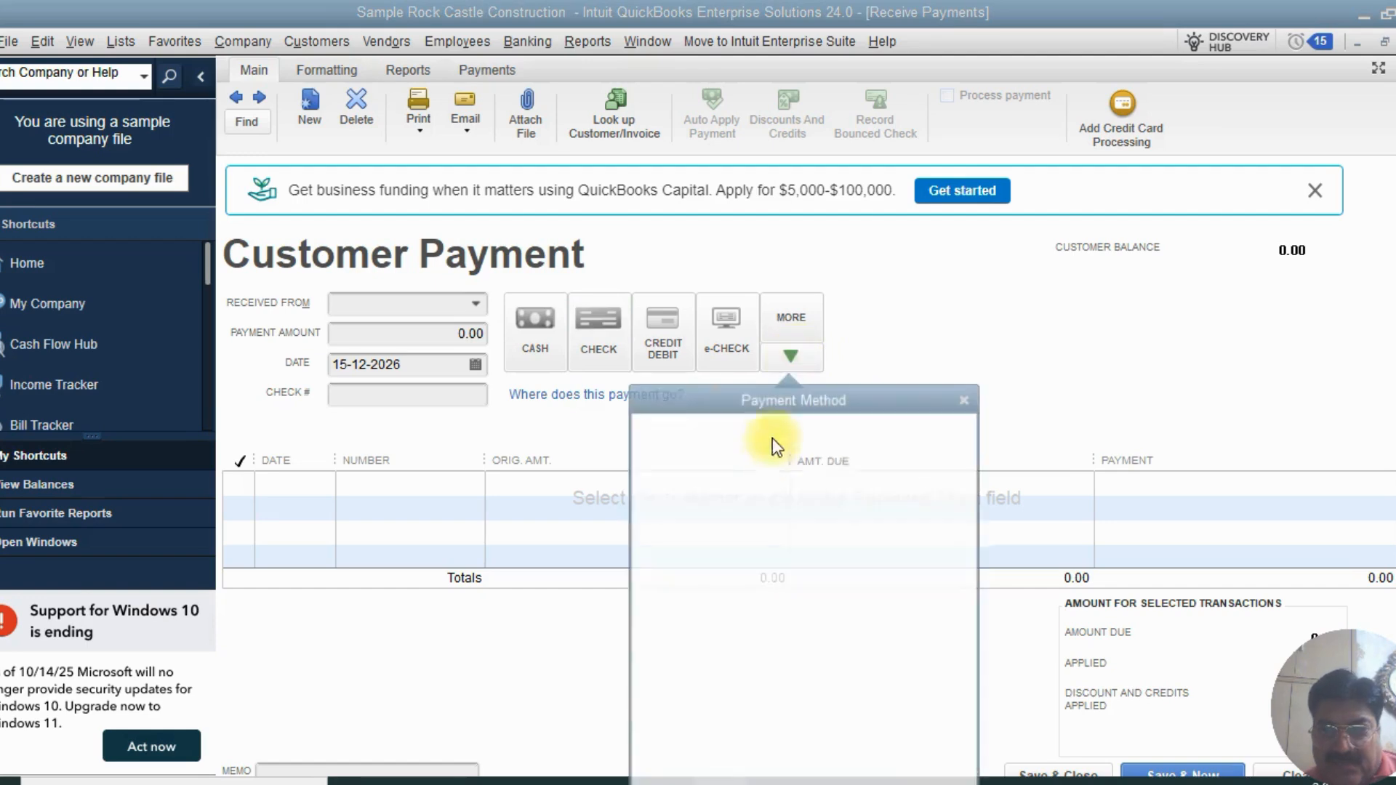
pyautogui.click(797, 451)
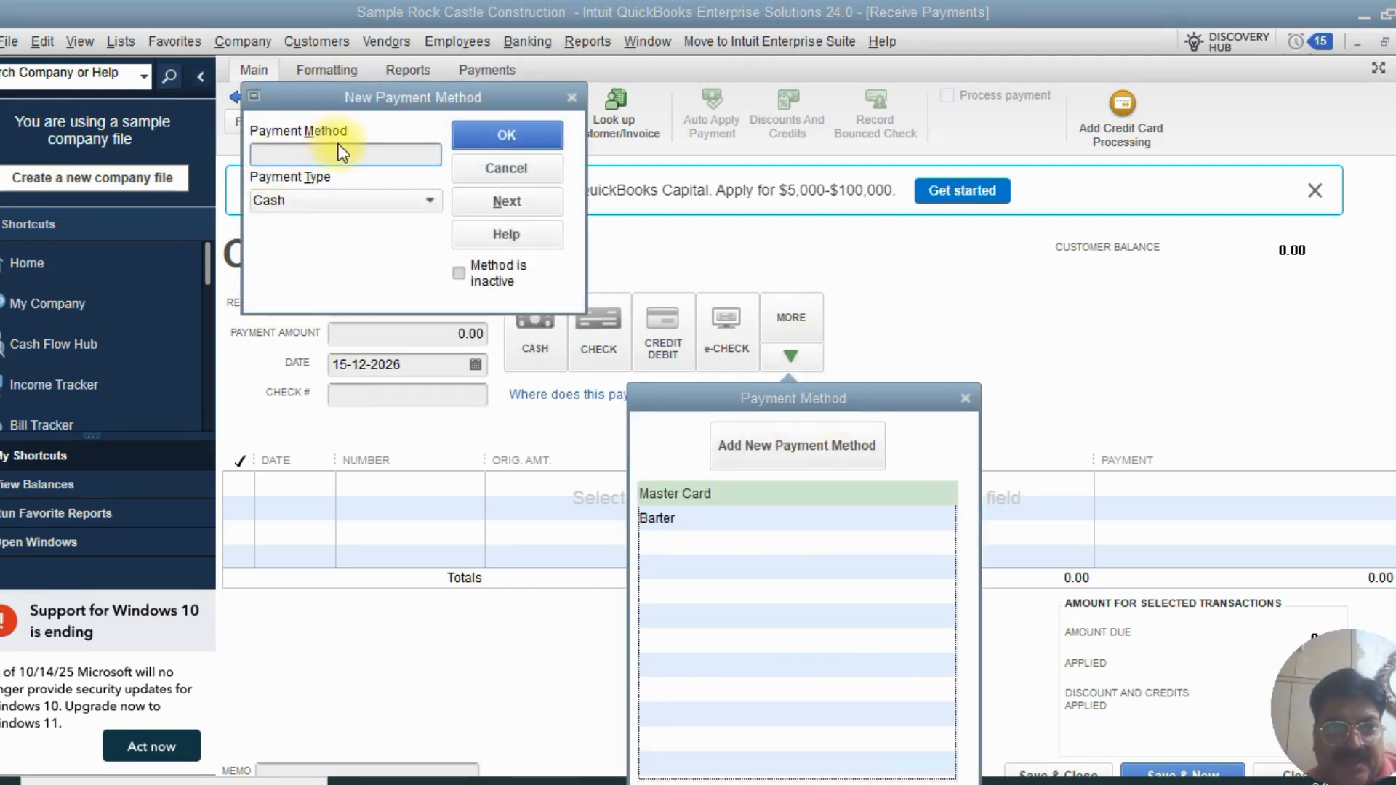
pyautogui.click(431, 200)
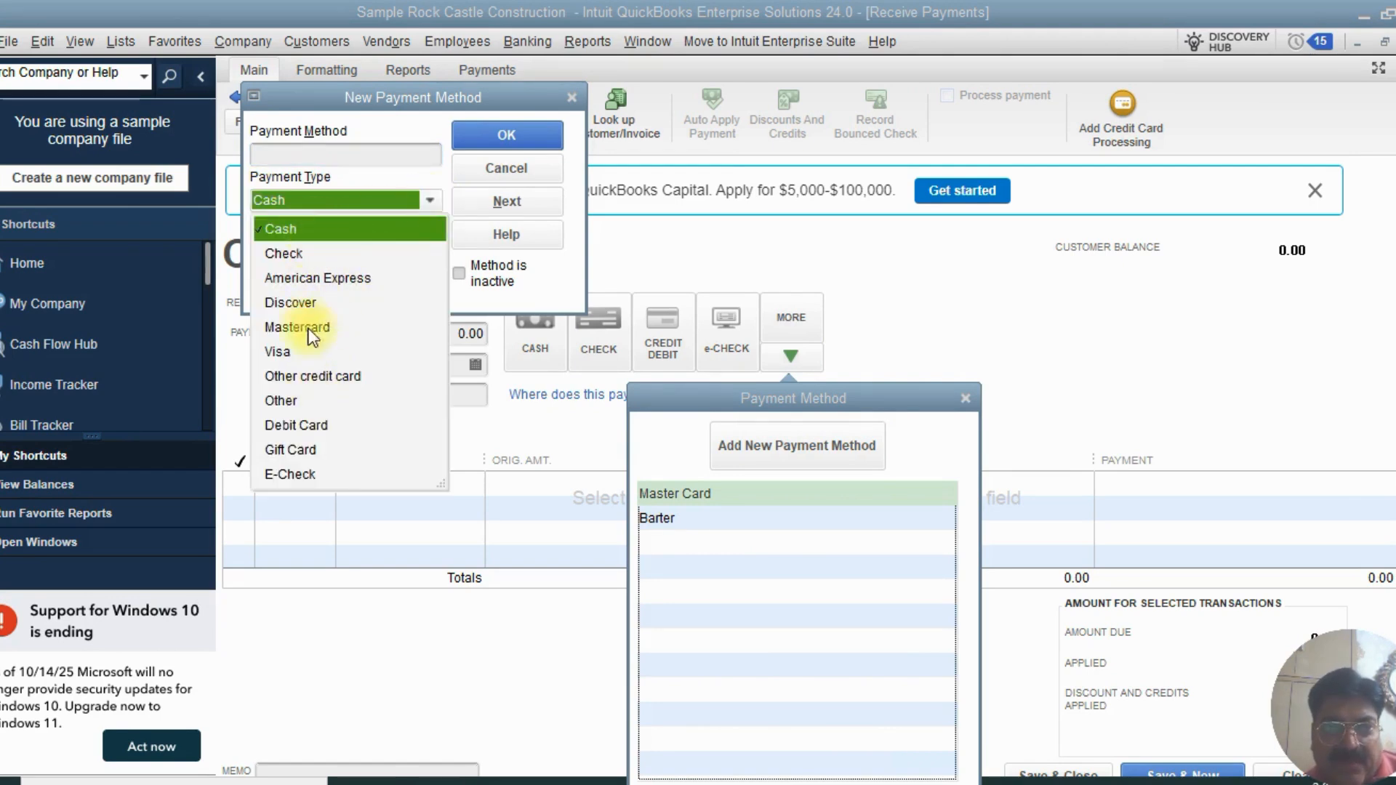
pyautogui.click(424, 135)
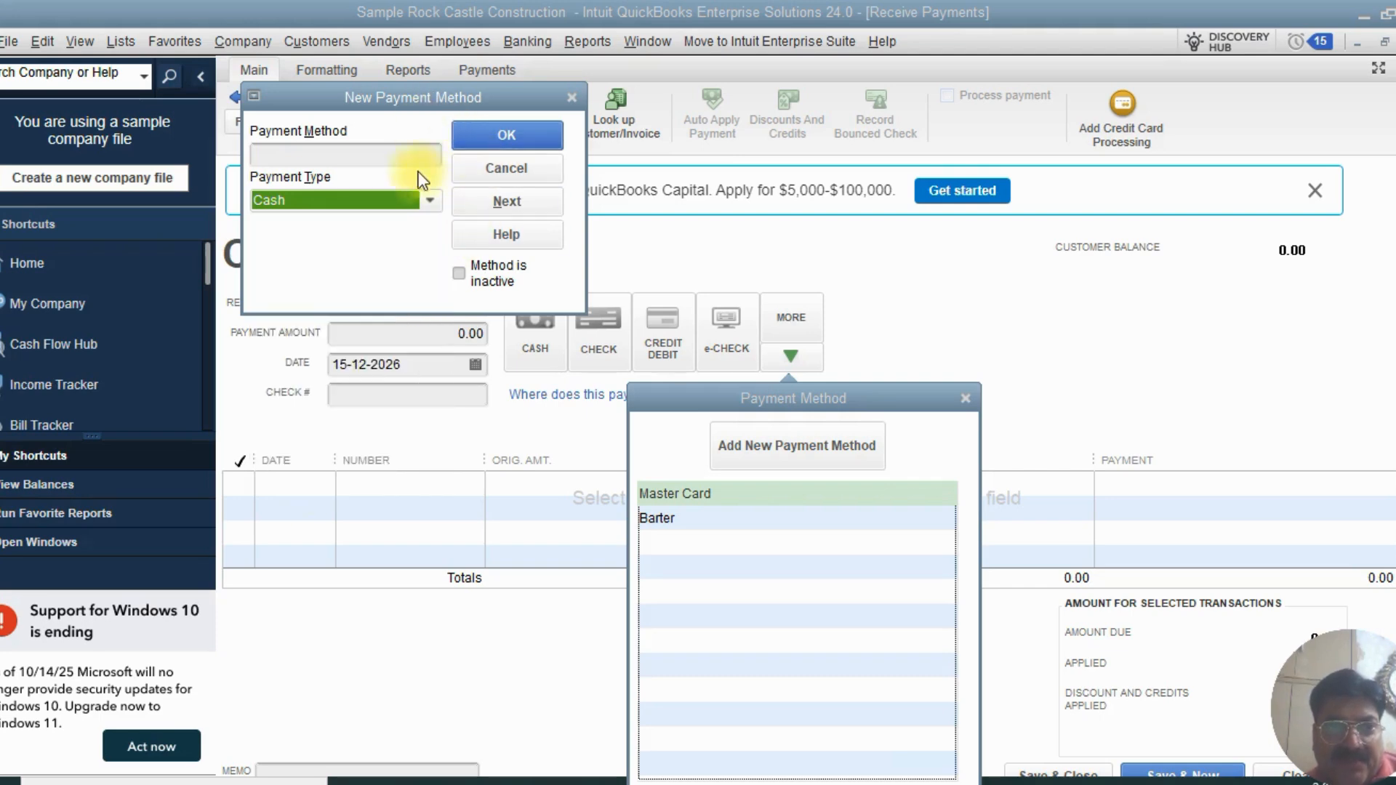
pyautogui.click(428, 194)
pyautogui.click(400, 110)
pyautogui.click(466, 167)
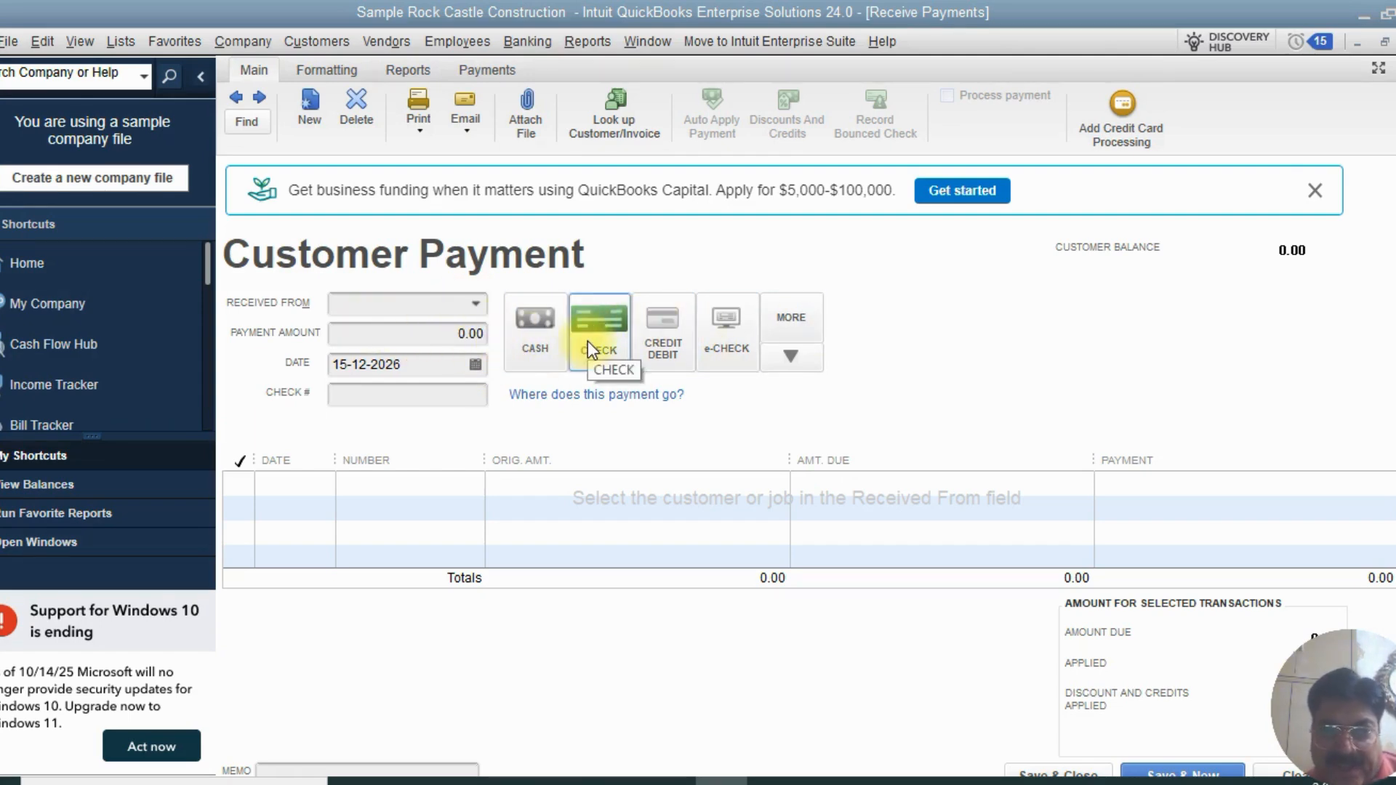
# Step: Set the payment method to Check and select the customer with the unpaid Remodel job invoice as the payer
pyautogui.click(522, 349)
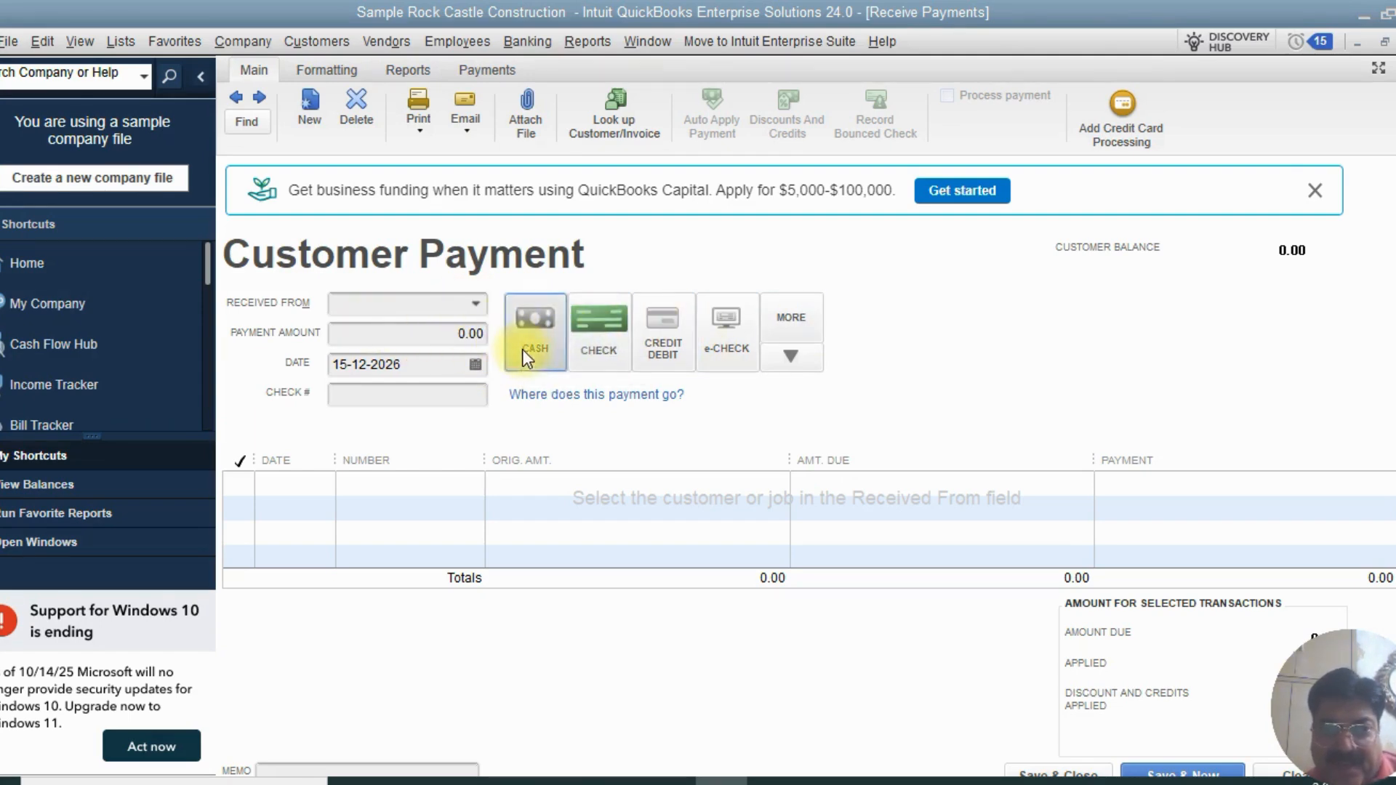
pyautogui.click(604, 335)
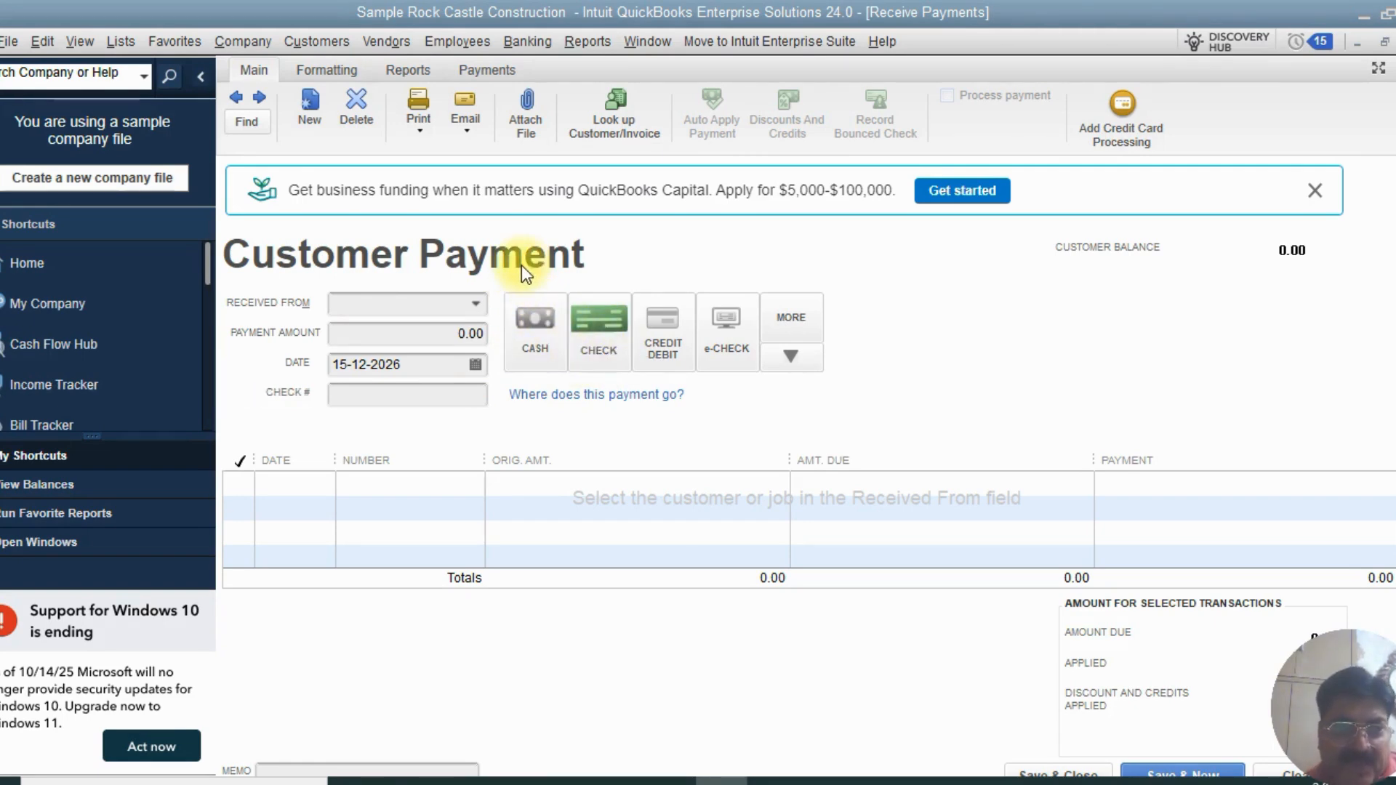
pyautogui.click(476, 303)
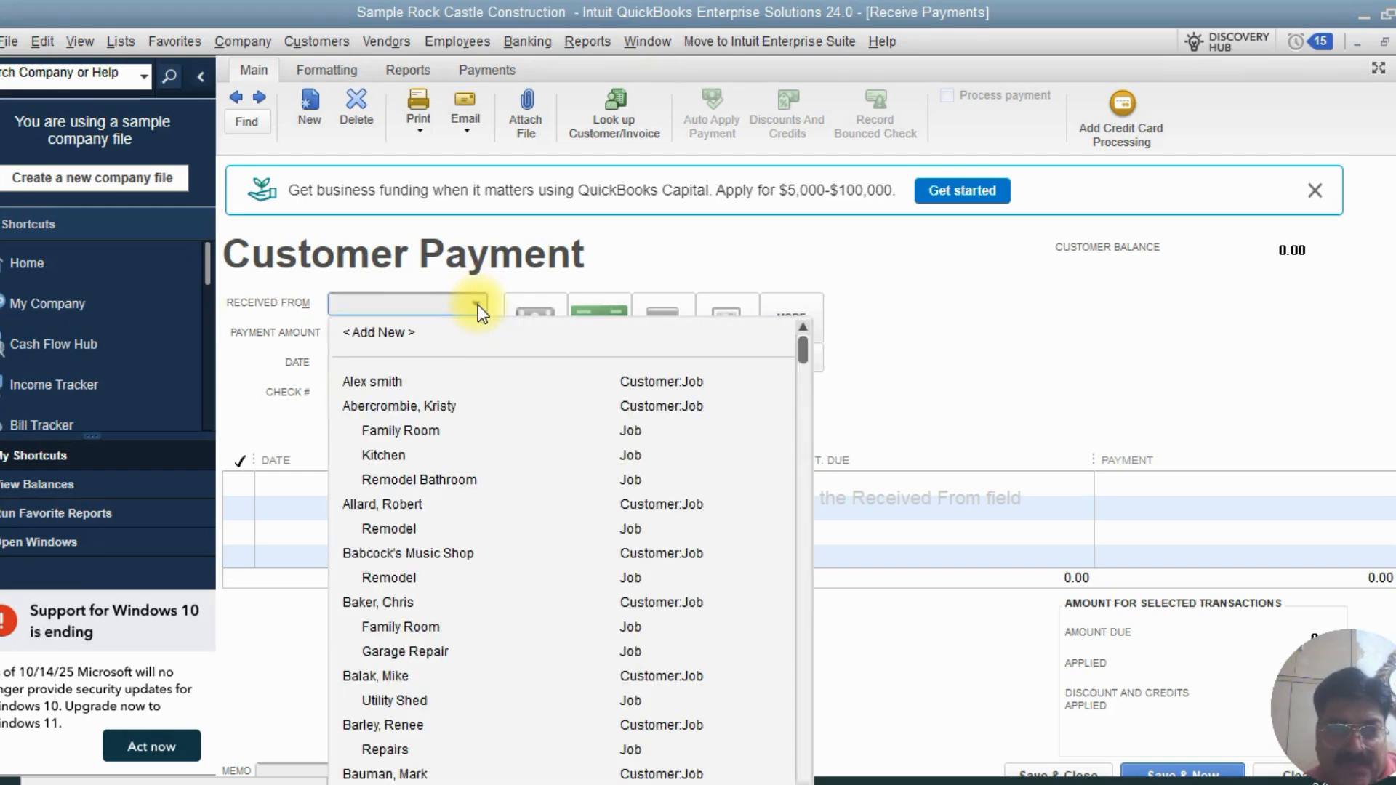
pyautogui.click(413, 385)
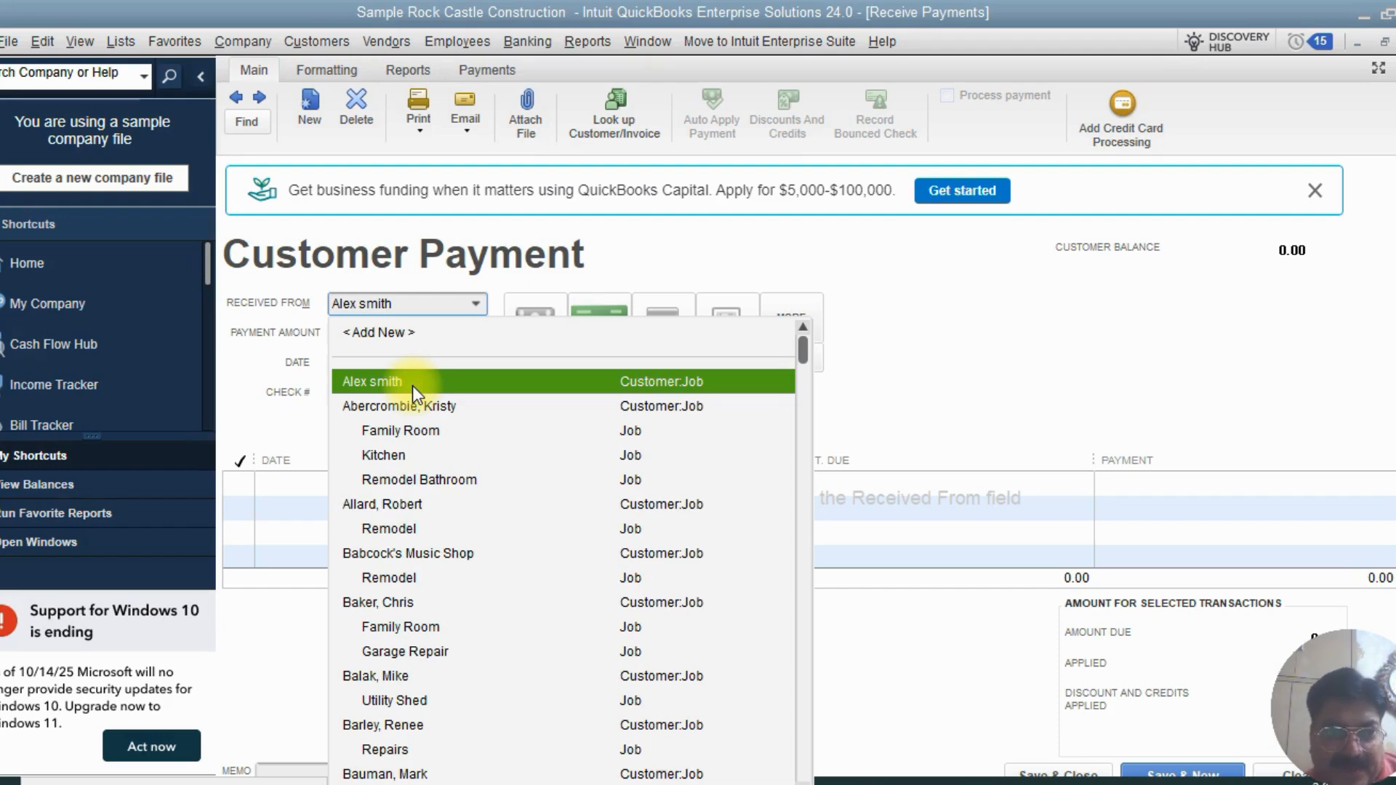
pyautogui.click(412, 385)
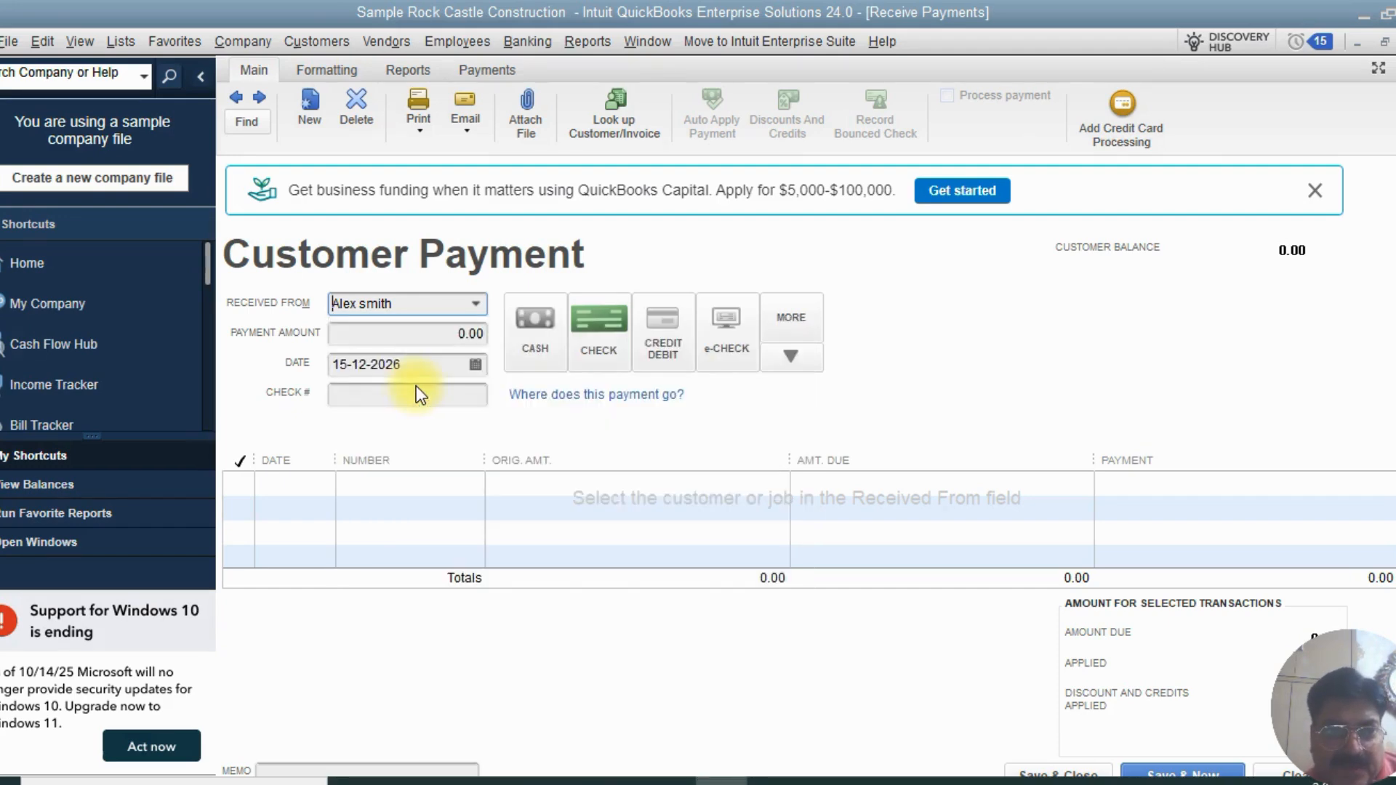
pyautogui.click(475, 304)
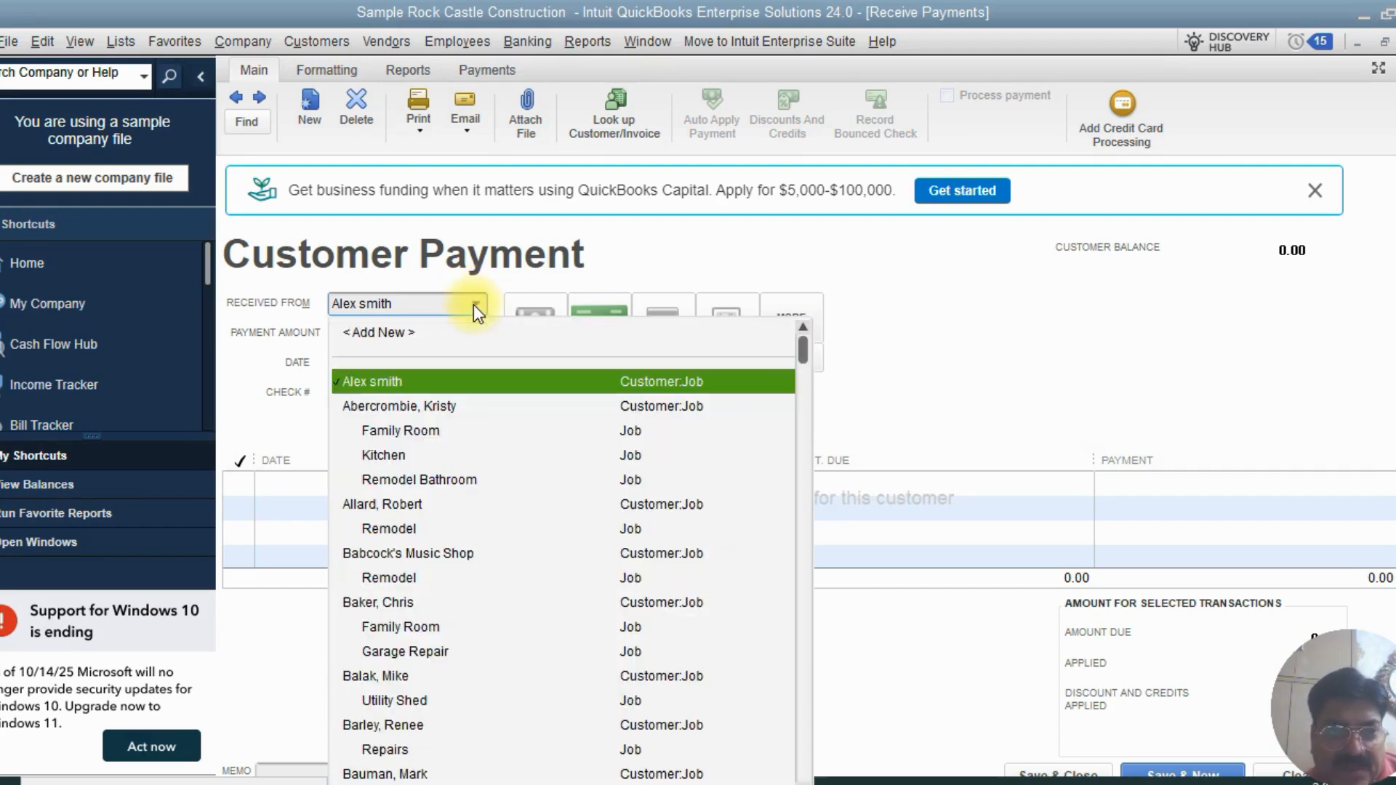
pyautogui.click(386, 406)
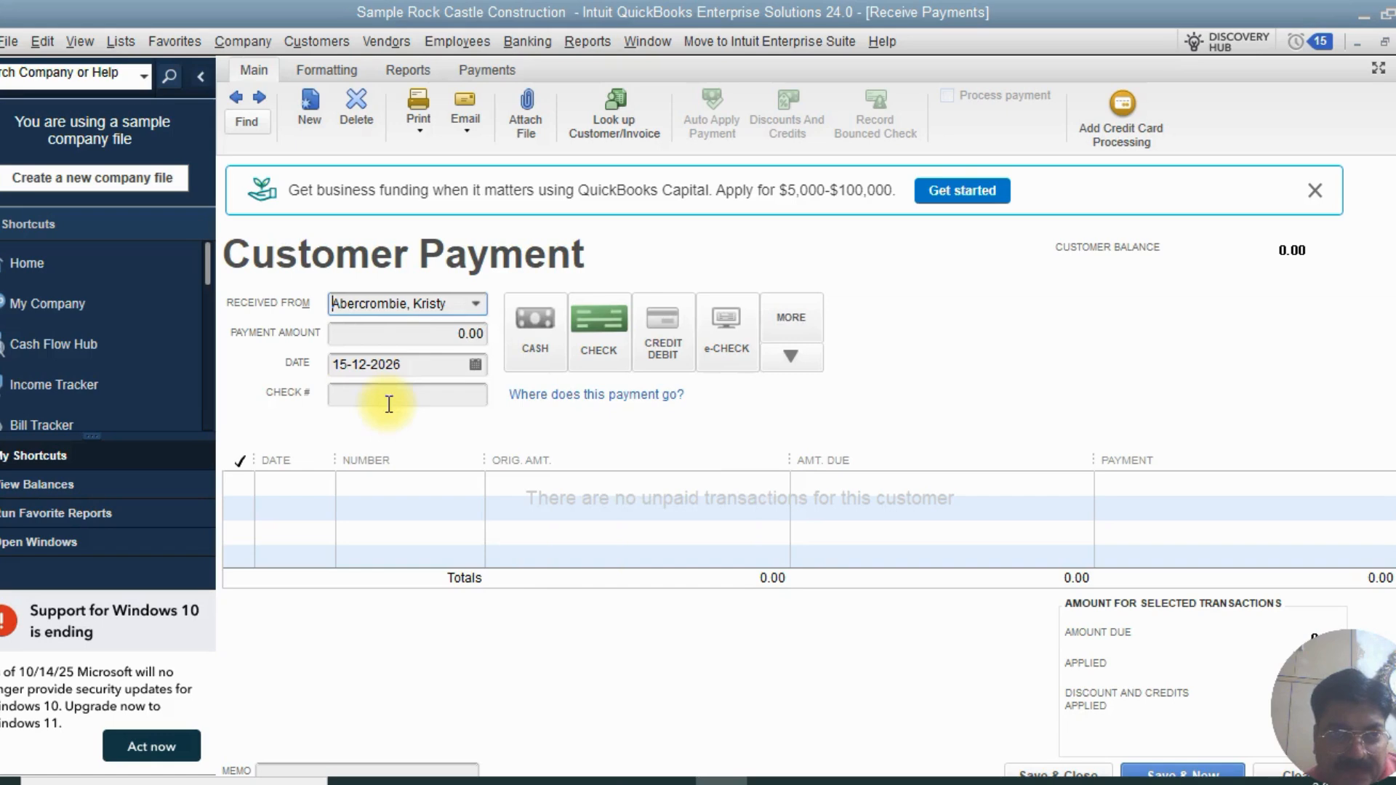
pyautogui.click(475, 304)
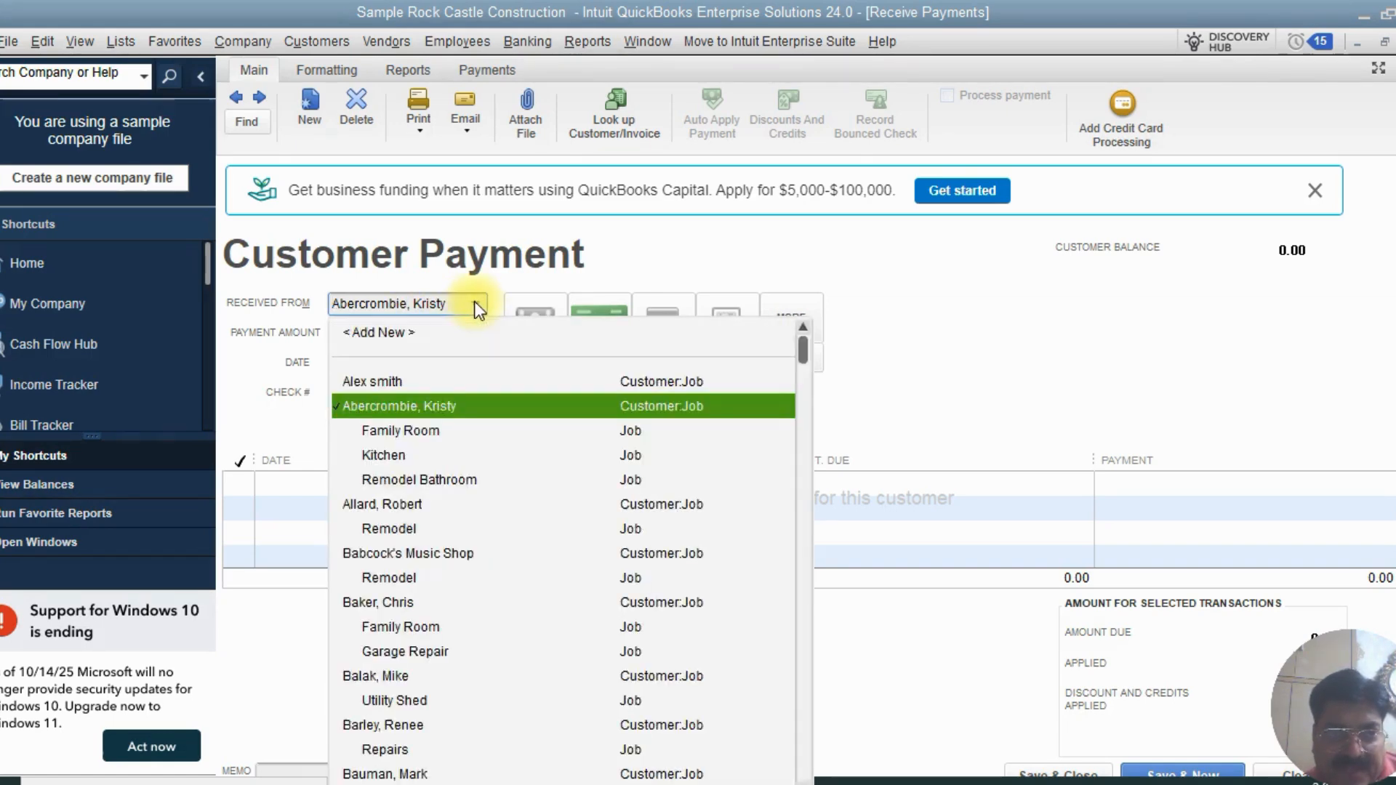
pyautogui.click(377, 505)
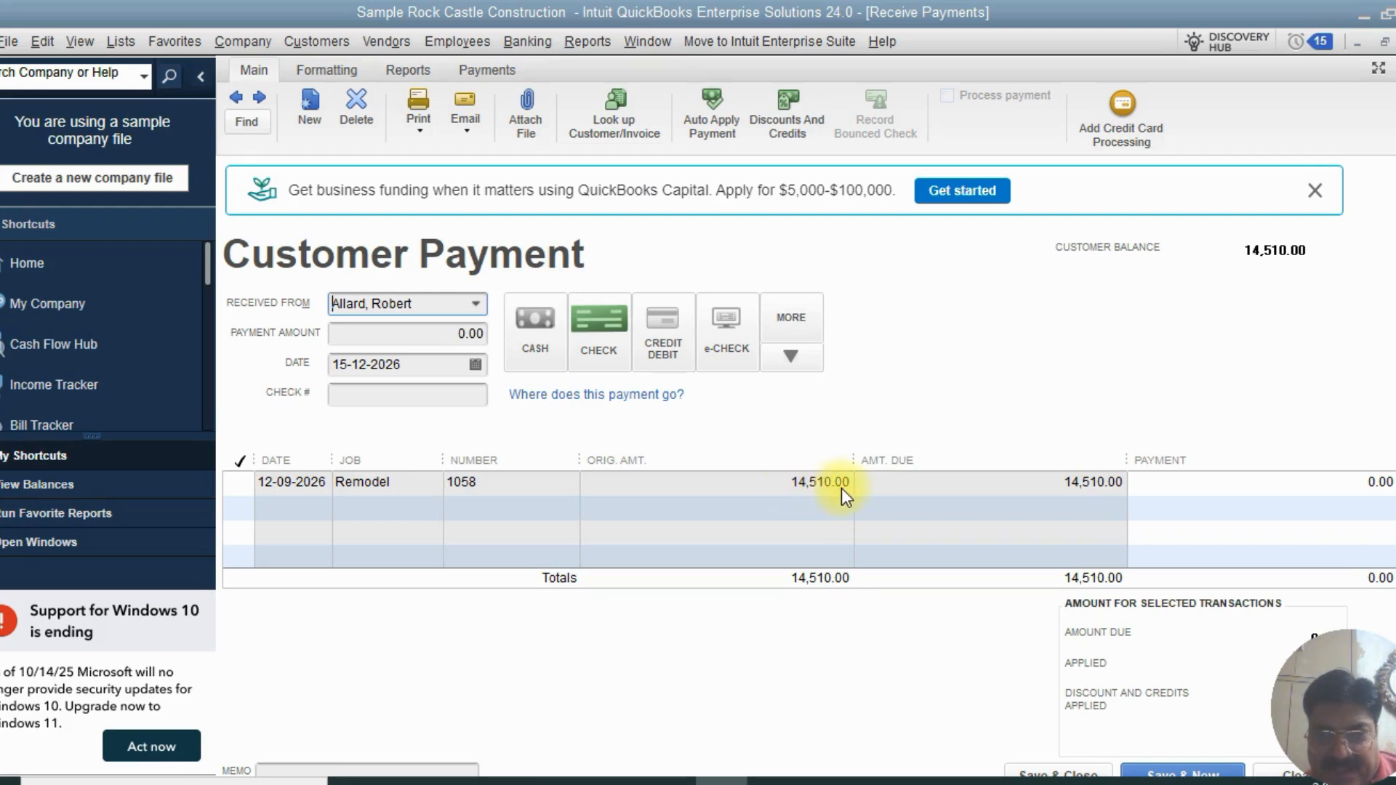
# Step: Enter 14510.00 as the payment amount on the customer payment form
pyautogui.click(421, 332)
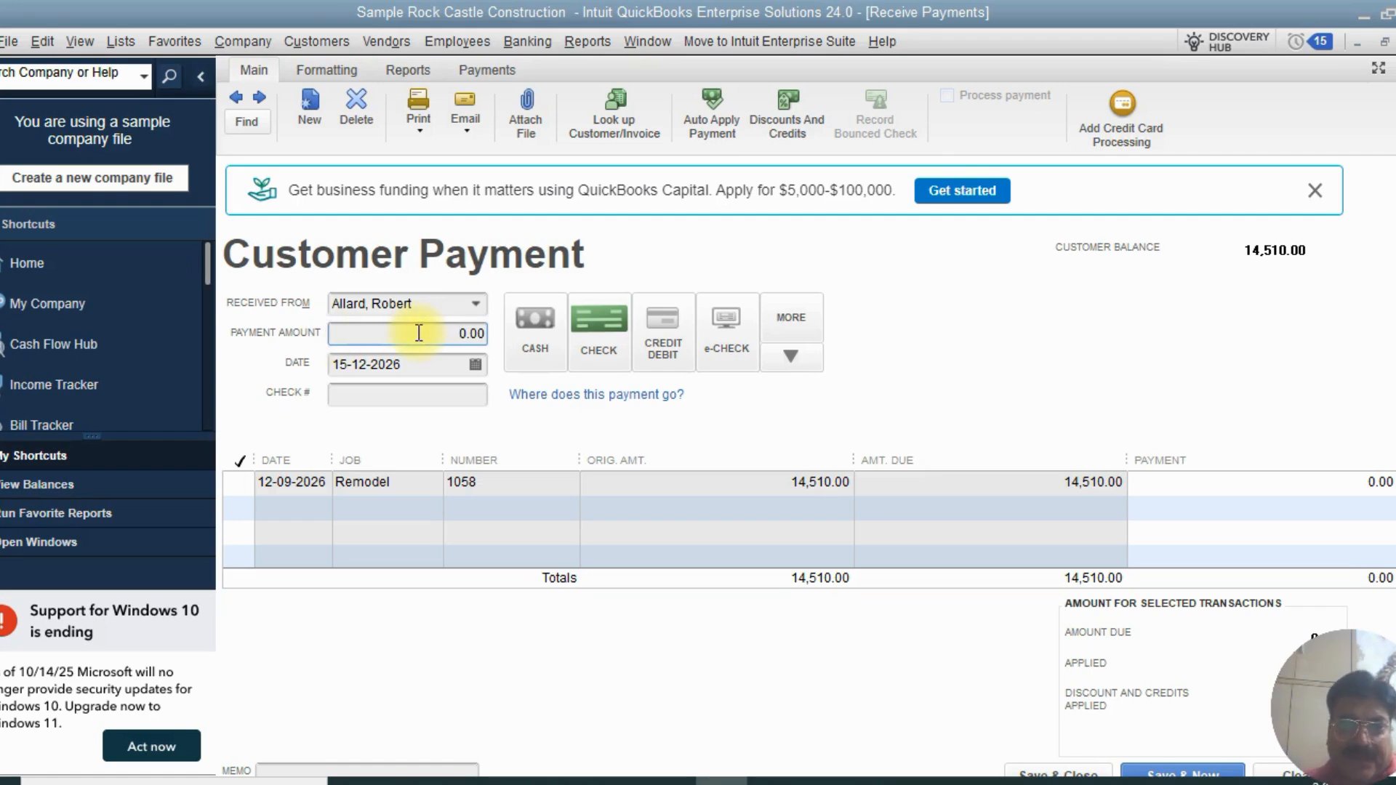
pyautogui.write('140')
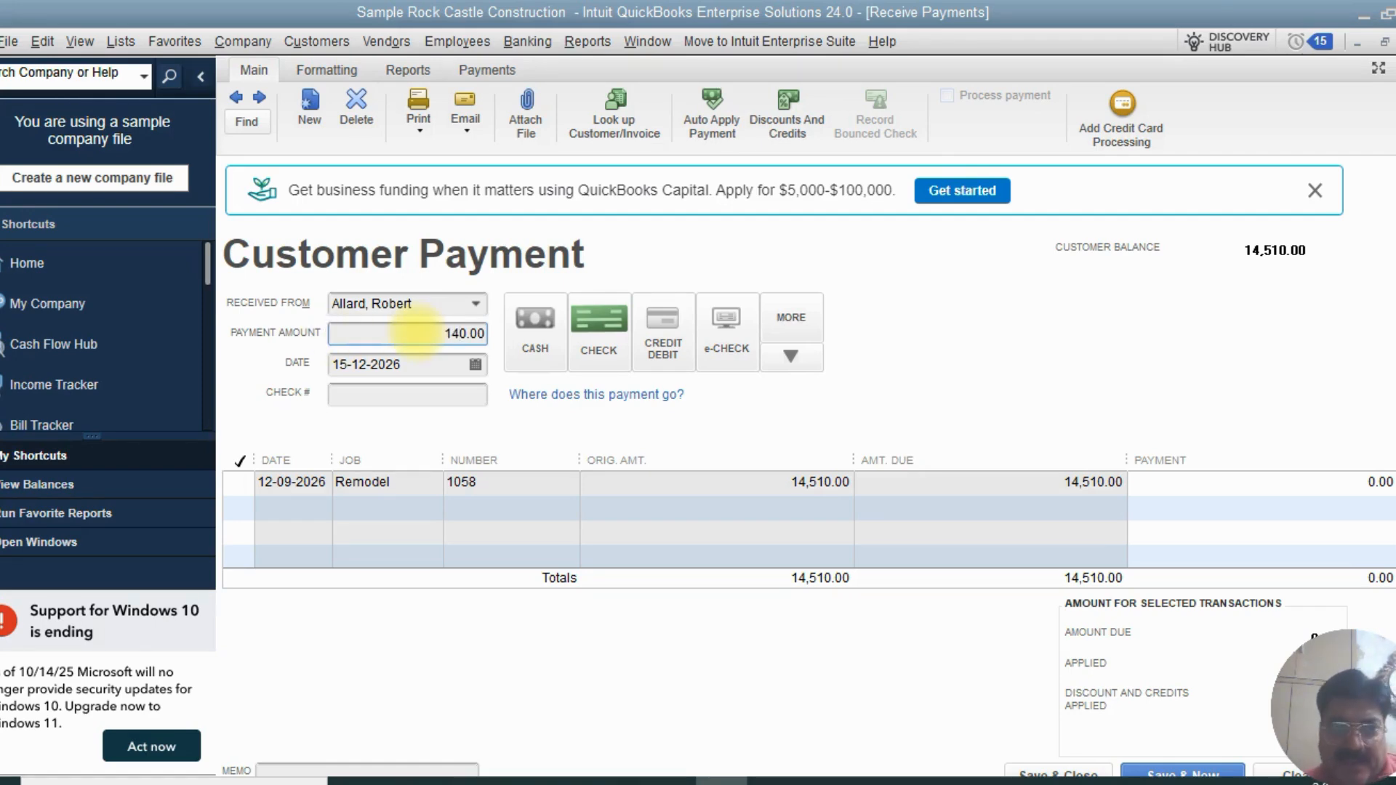
pyautogui.write('510')
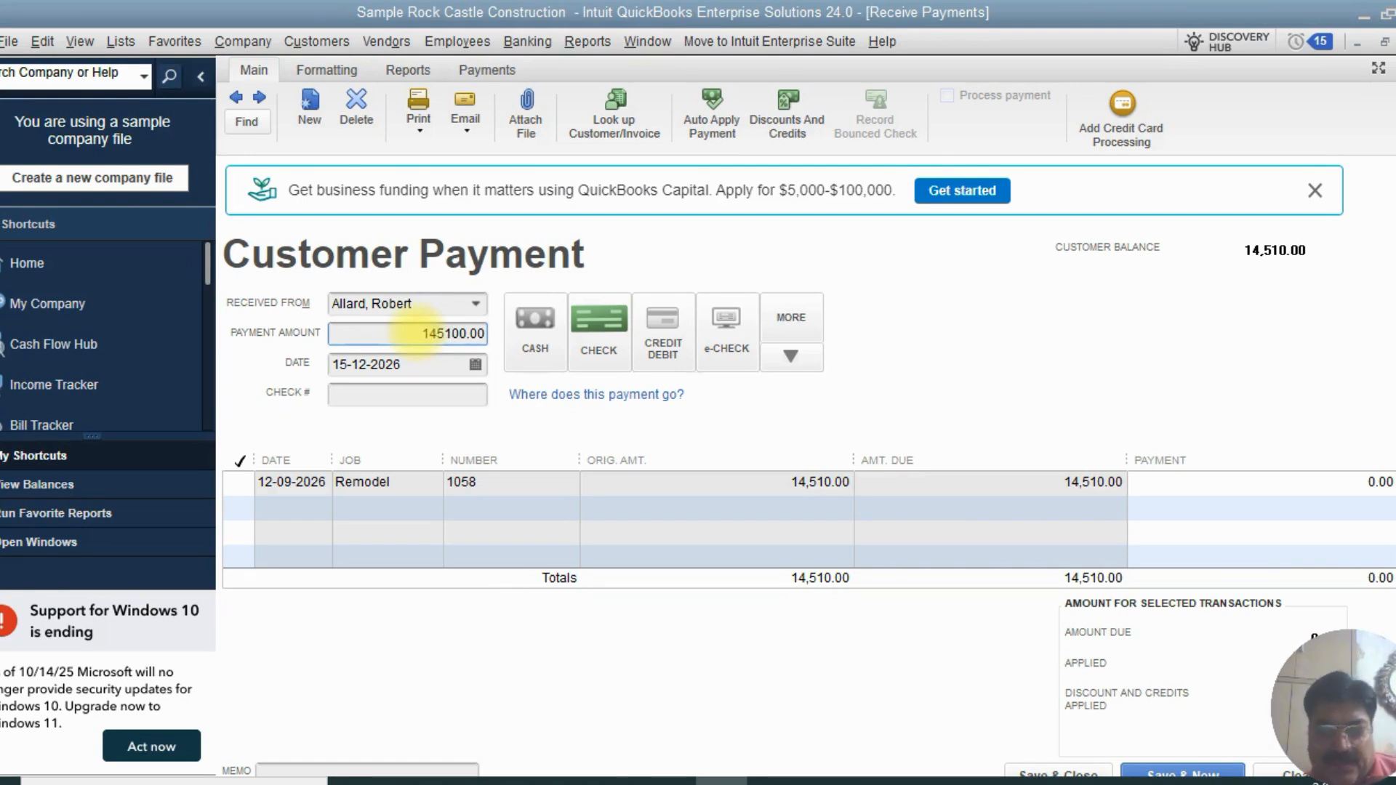
pyautogui.press('Delete')
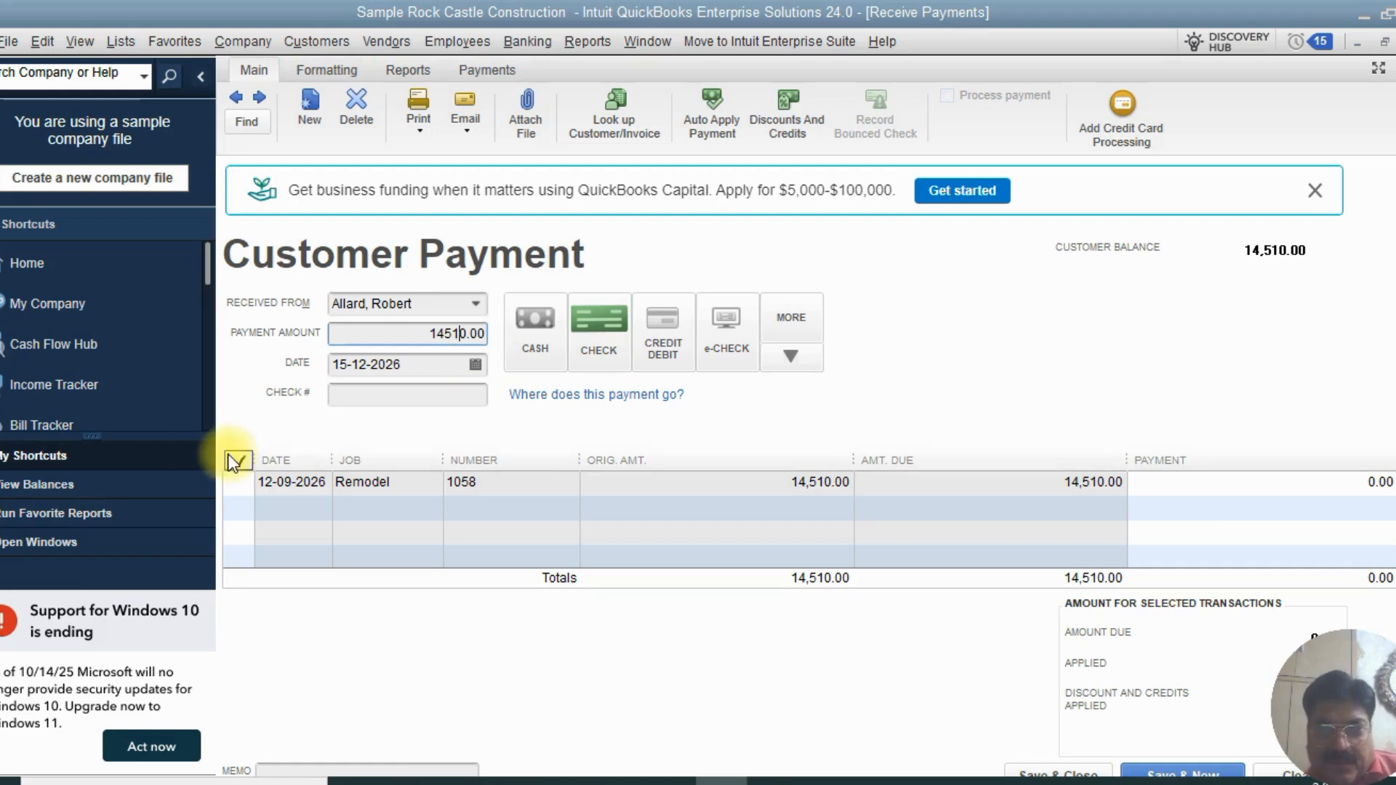
# Step: Apply the payment to the Remodel job invoice 1058 and set the payment date to 15-10-2026
pyautogui.press('Tab')
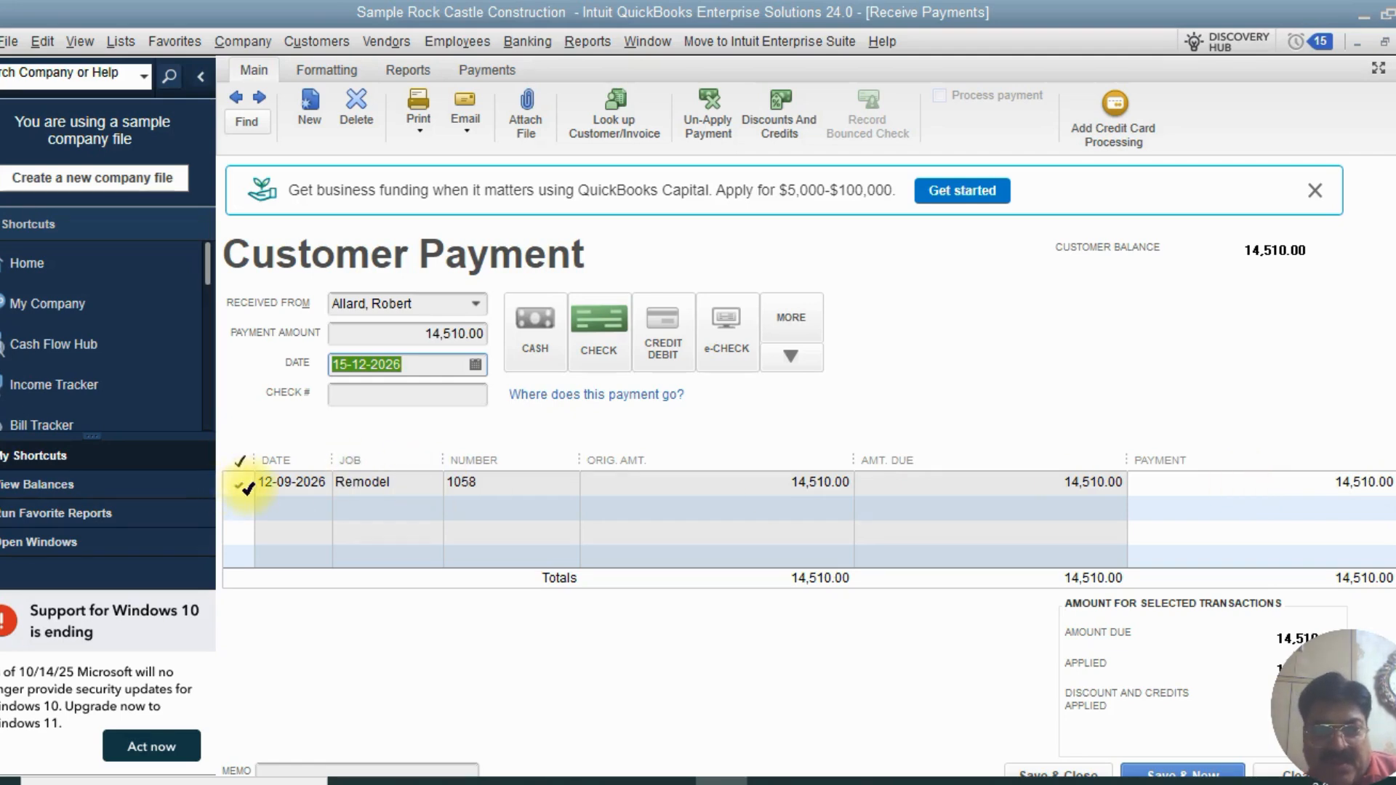
pyautogui.click(474, 363)
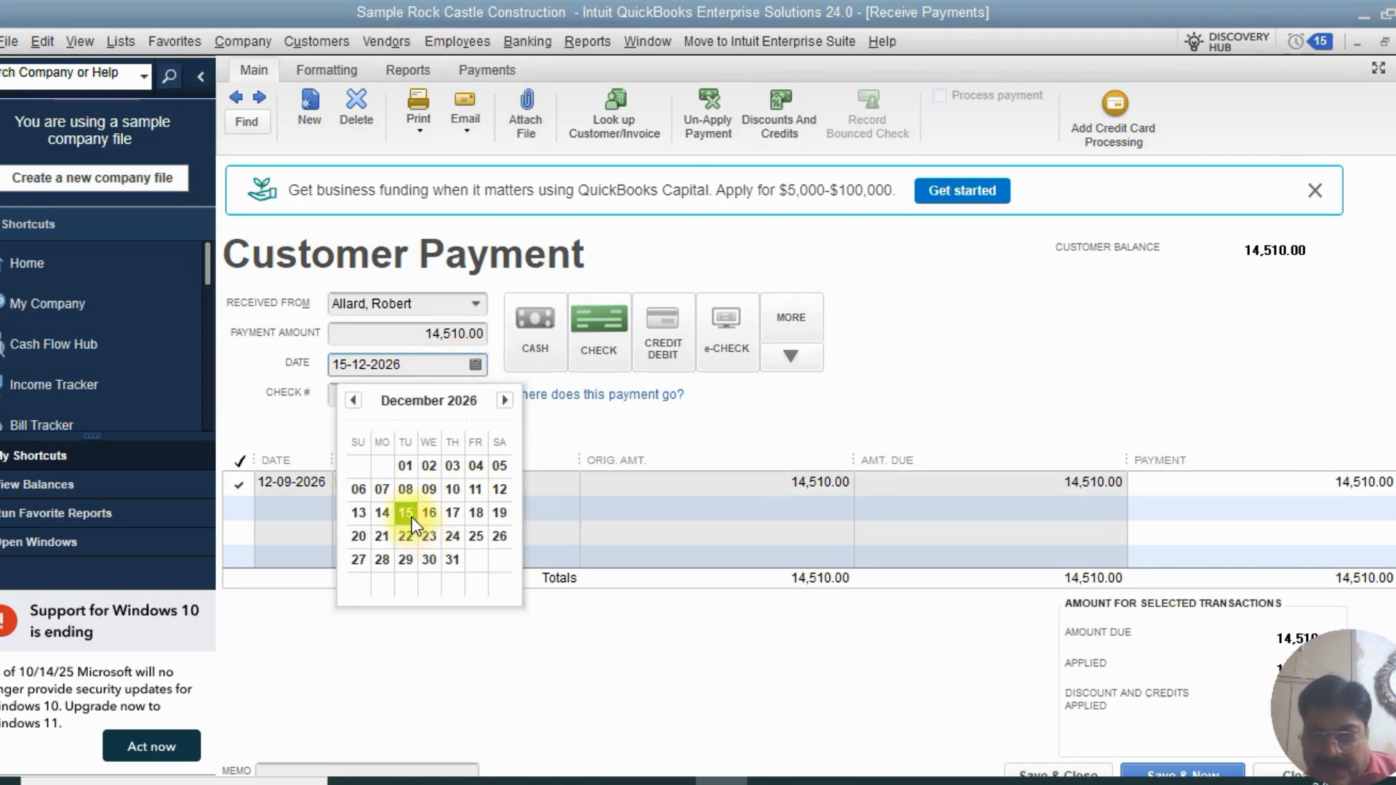
pyautogui.click(353, 400)
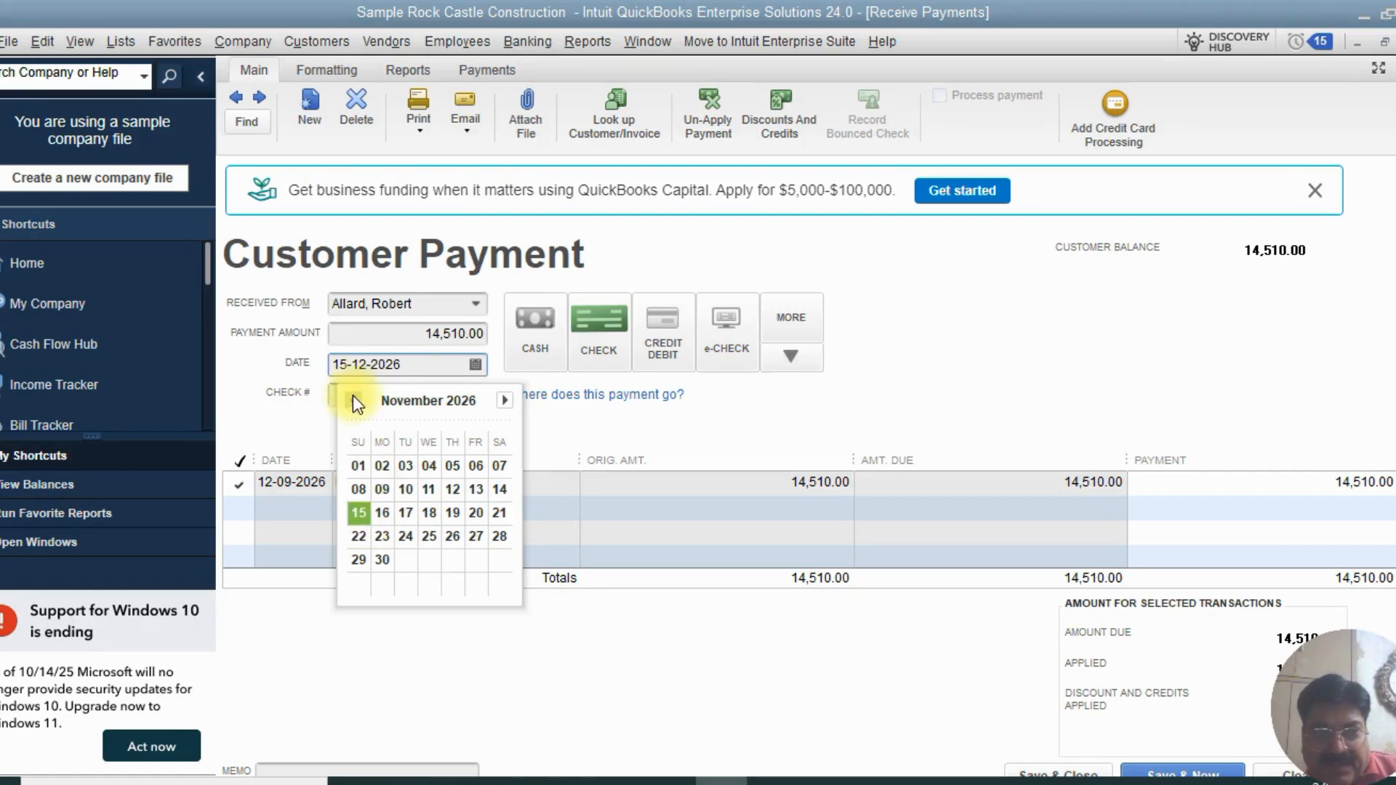
pyautogui.click(353, 400)
pyautogui.click(353, 399)
pyautogui.click(353, 400)
pyautogui.click(505, 400)
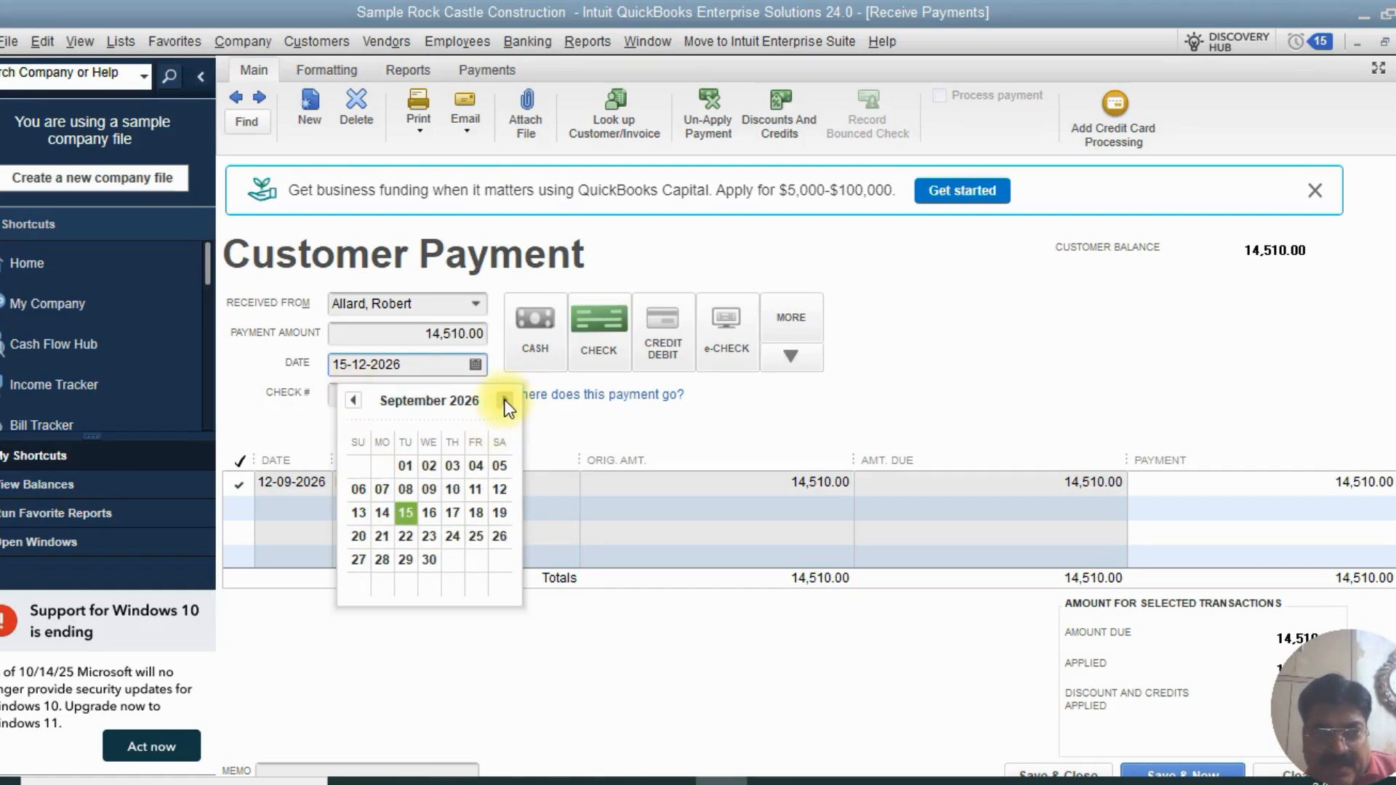
pyautogui.click(504, 400)
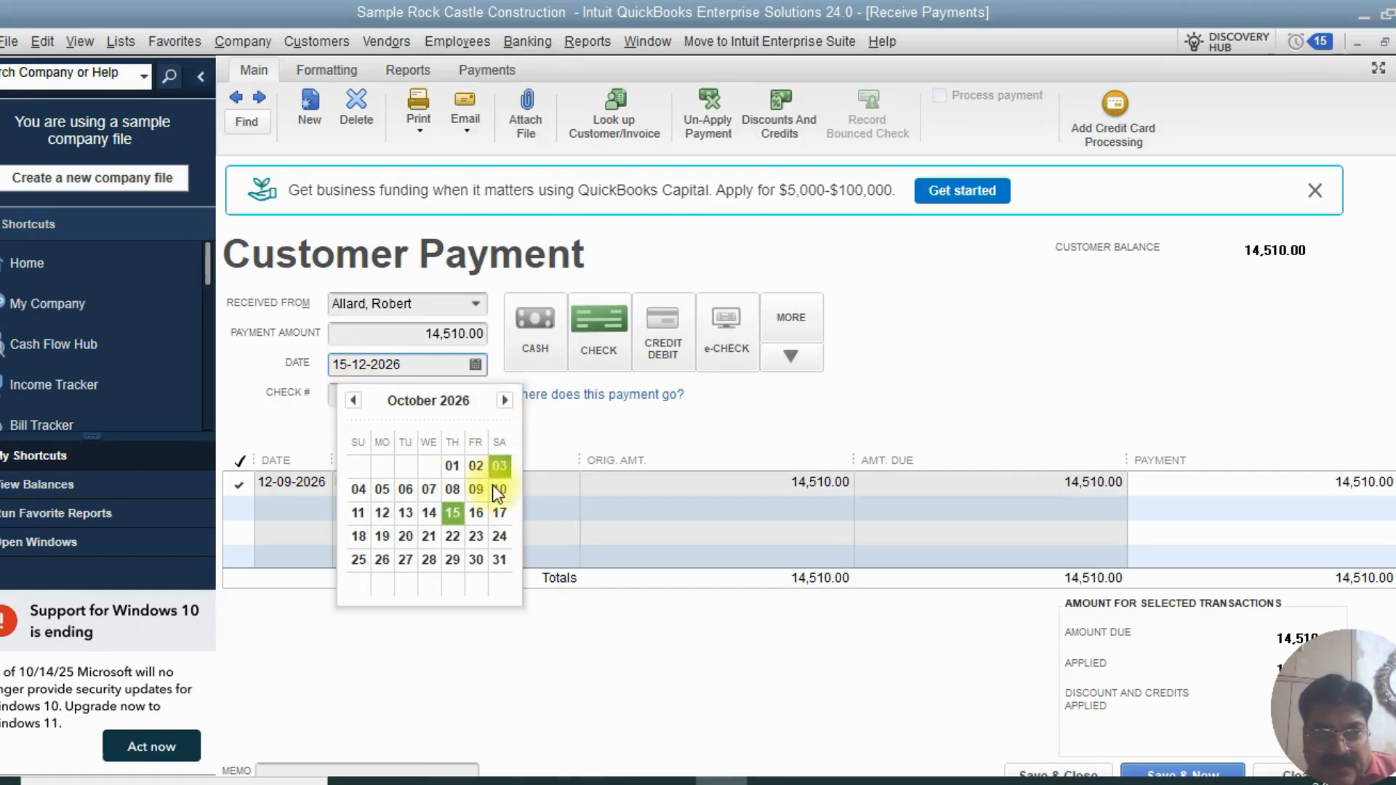
pyautogui.click(452, 512)
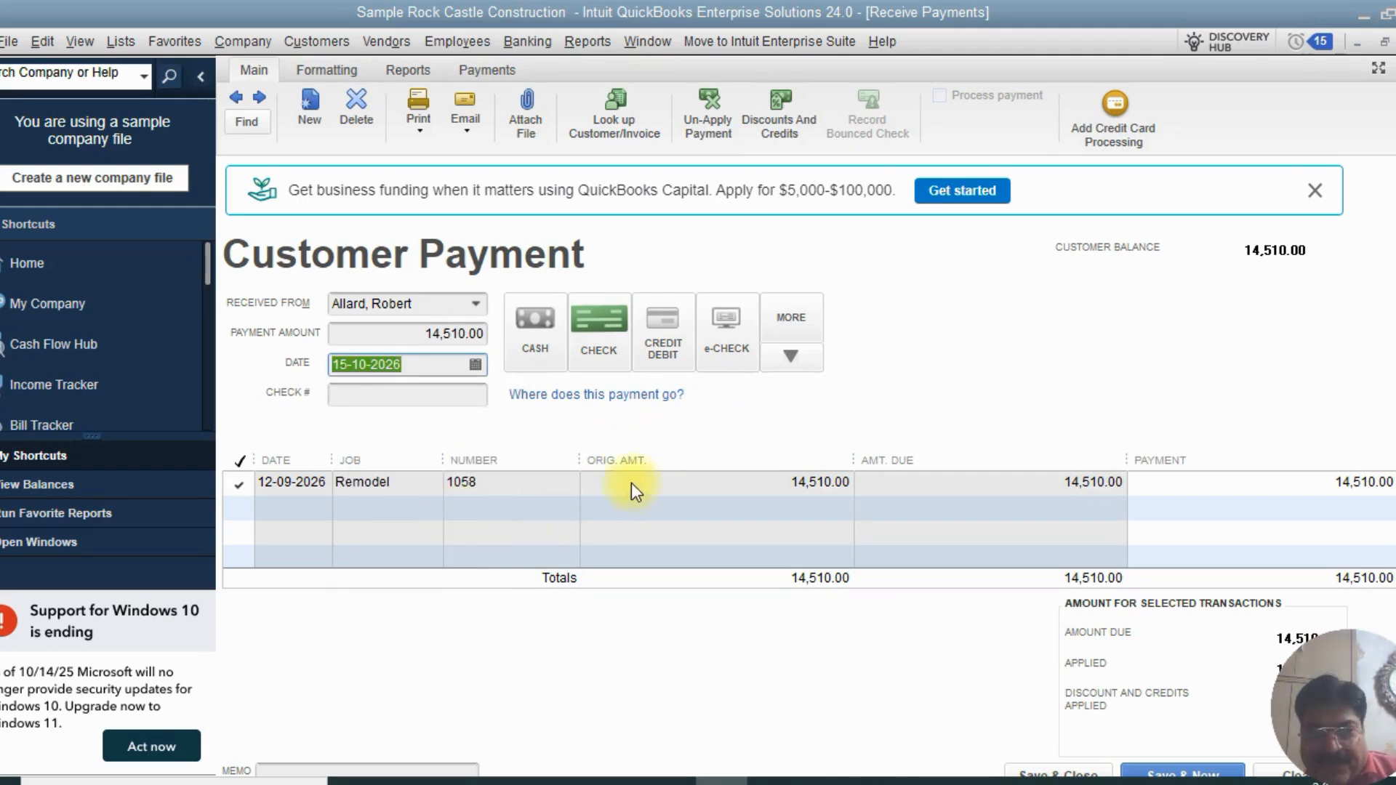
pyautogui.click(487, 483)
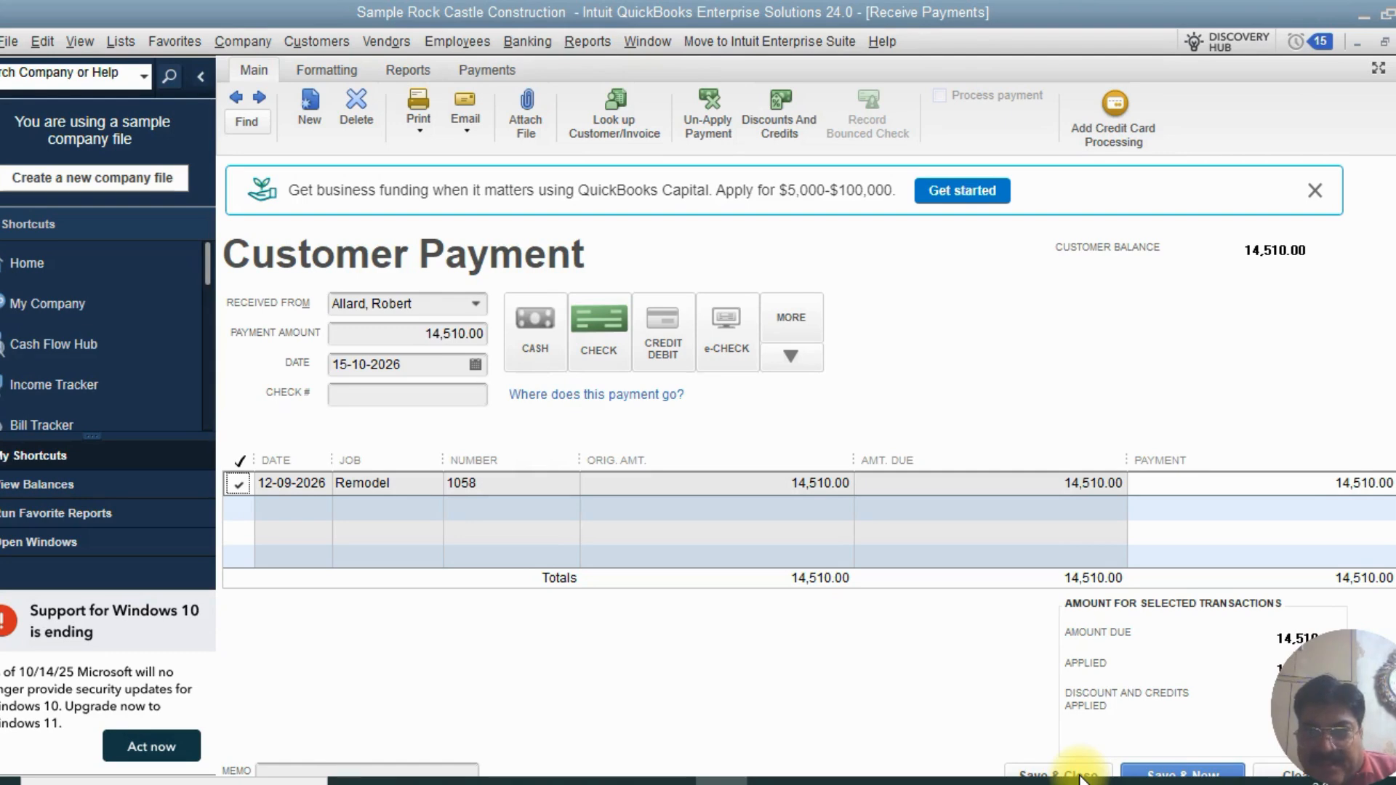
# Step: Try to email the payment receipt to the customer without customizing the receipt template
pyautogui.click(419, 133)
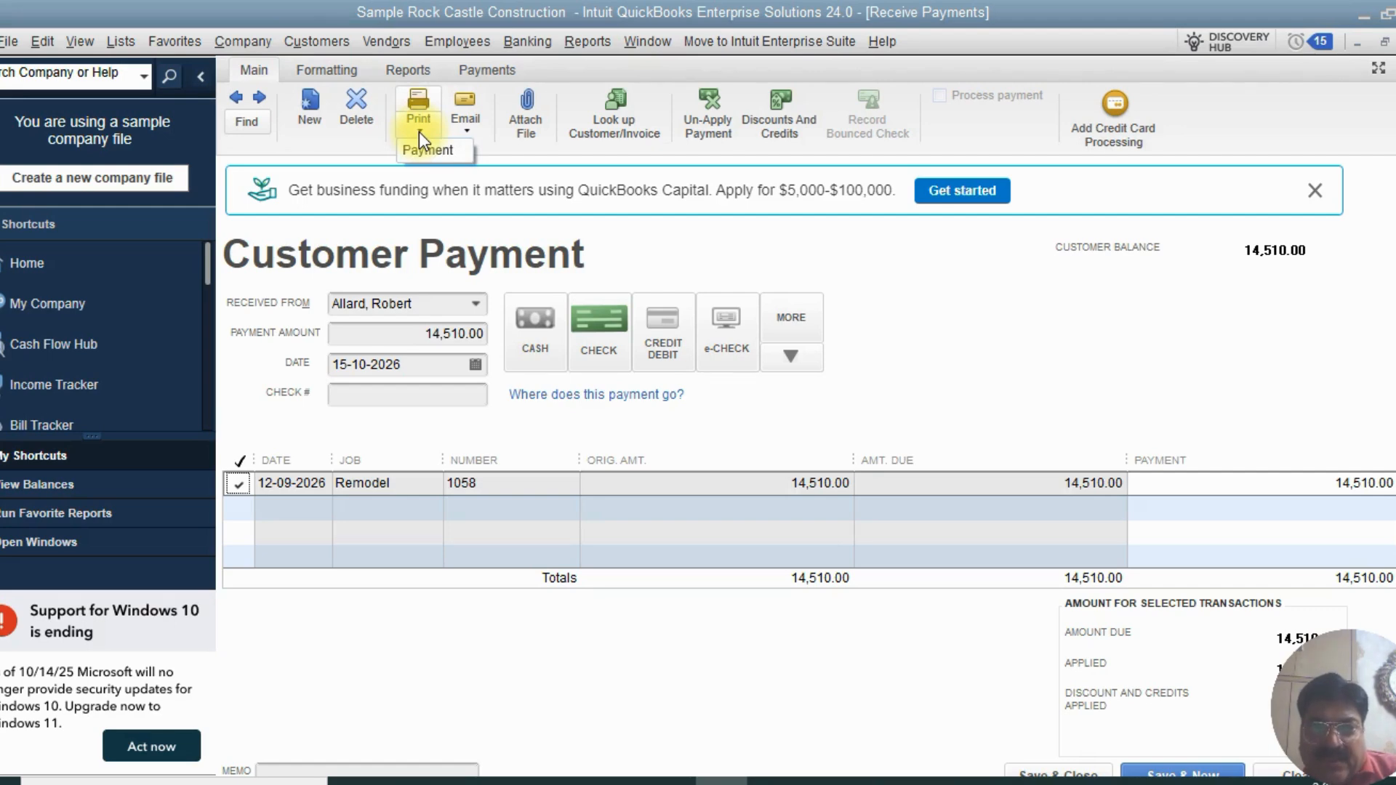
pyautogui.click(465, 131)
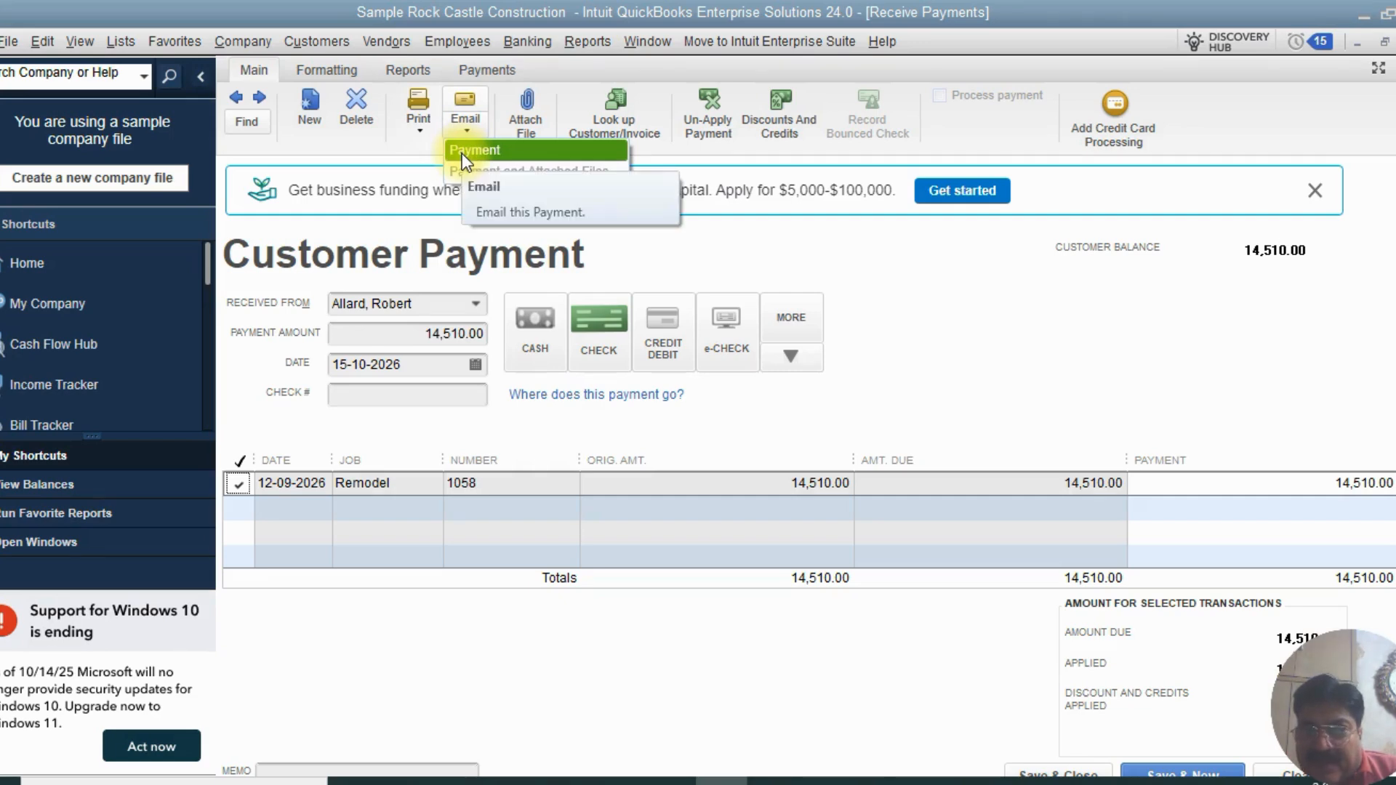
pyautogui.click(461, 152)
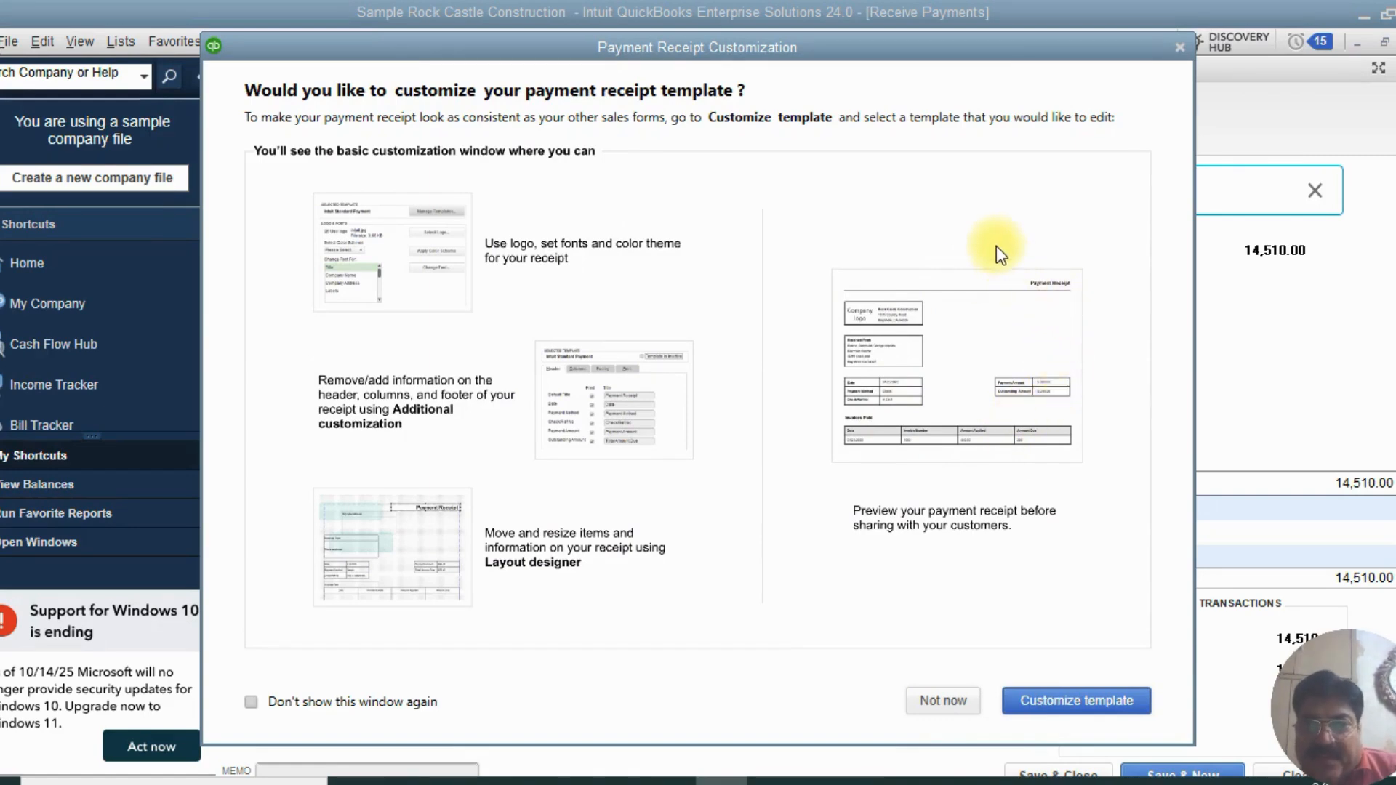
pyautogui.click(1179, 43)
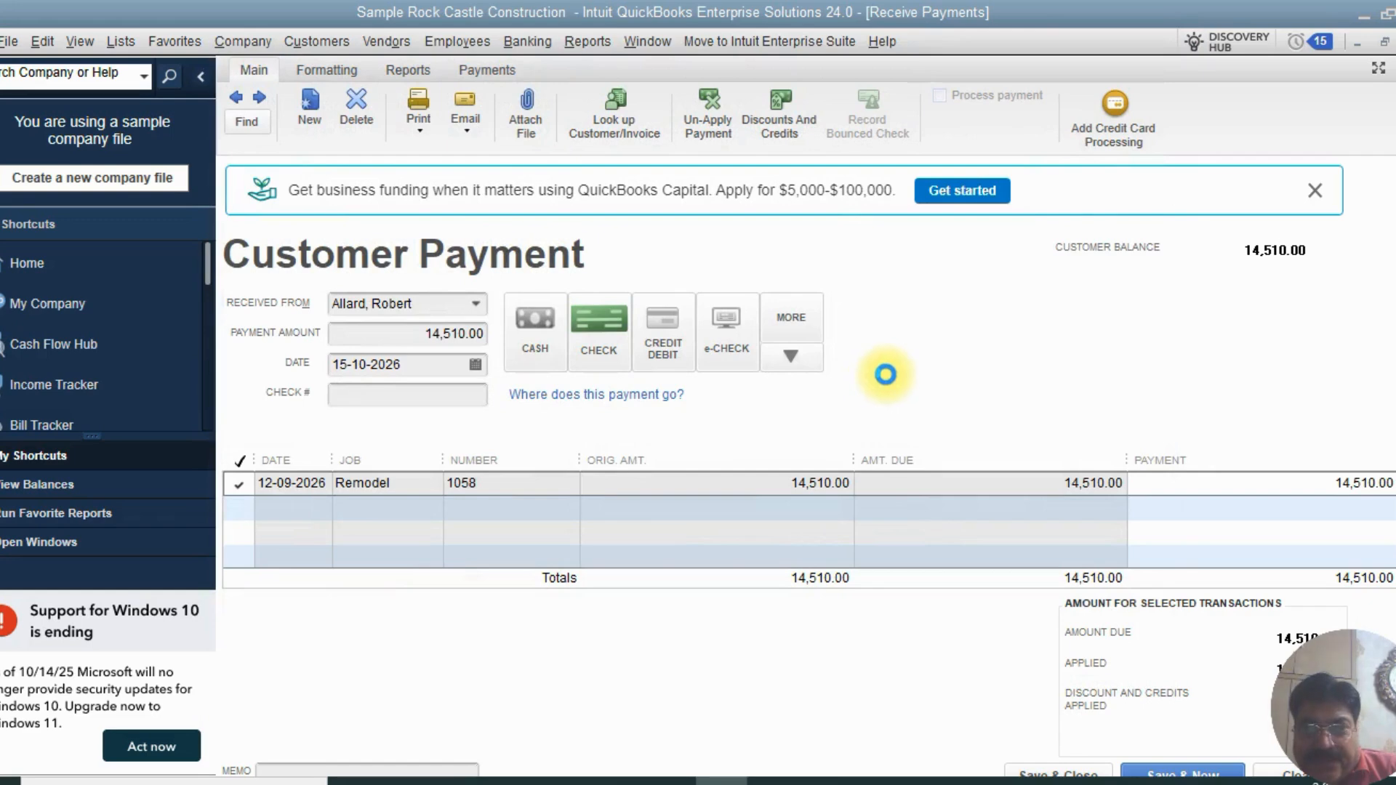
pyautogui.click(1030, 775)
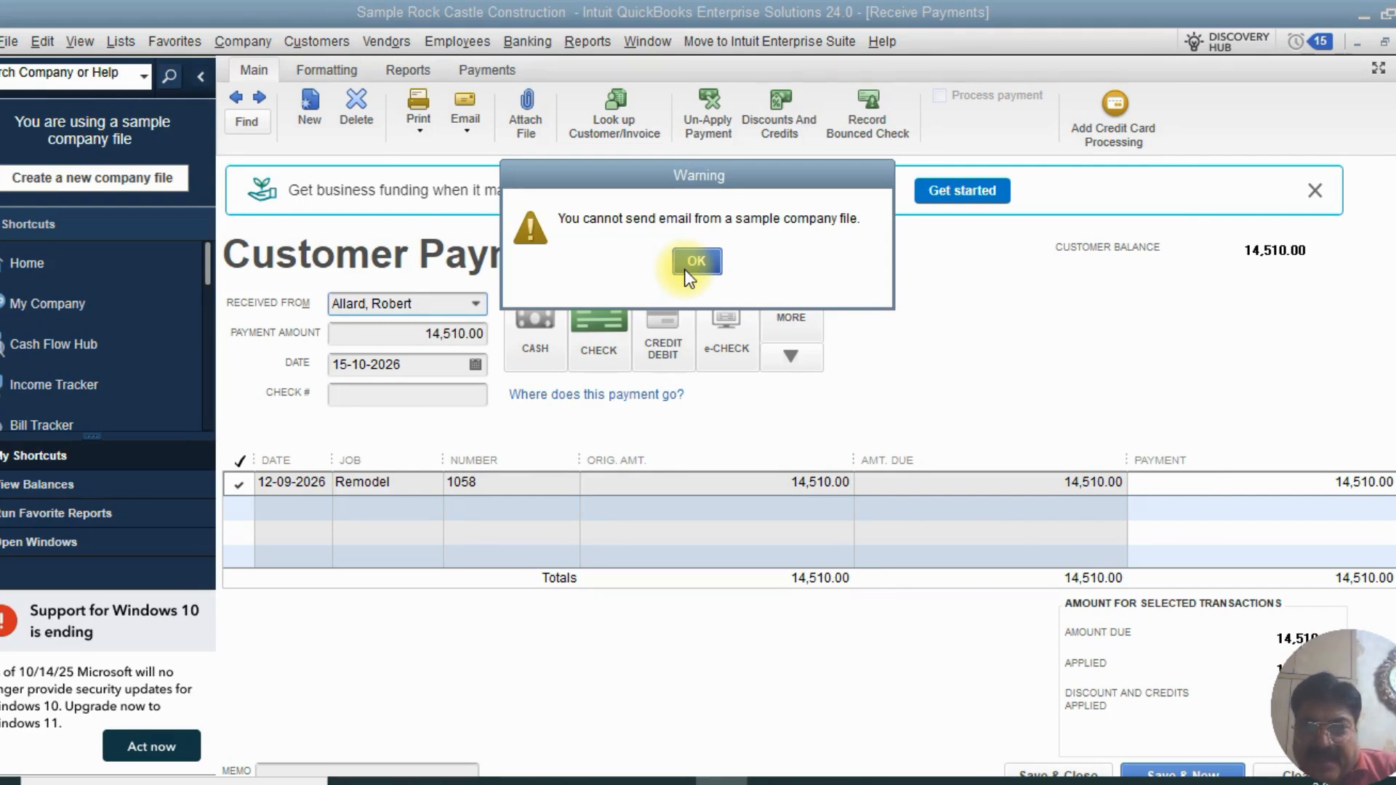
pyautogui.click(691, 263)
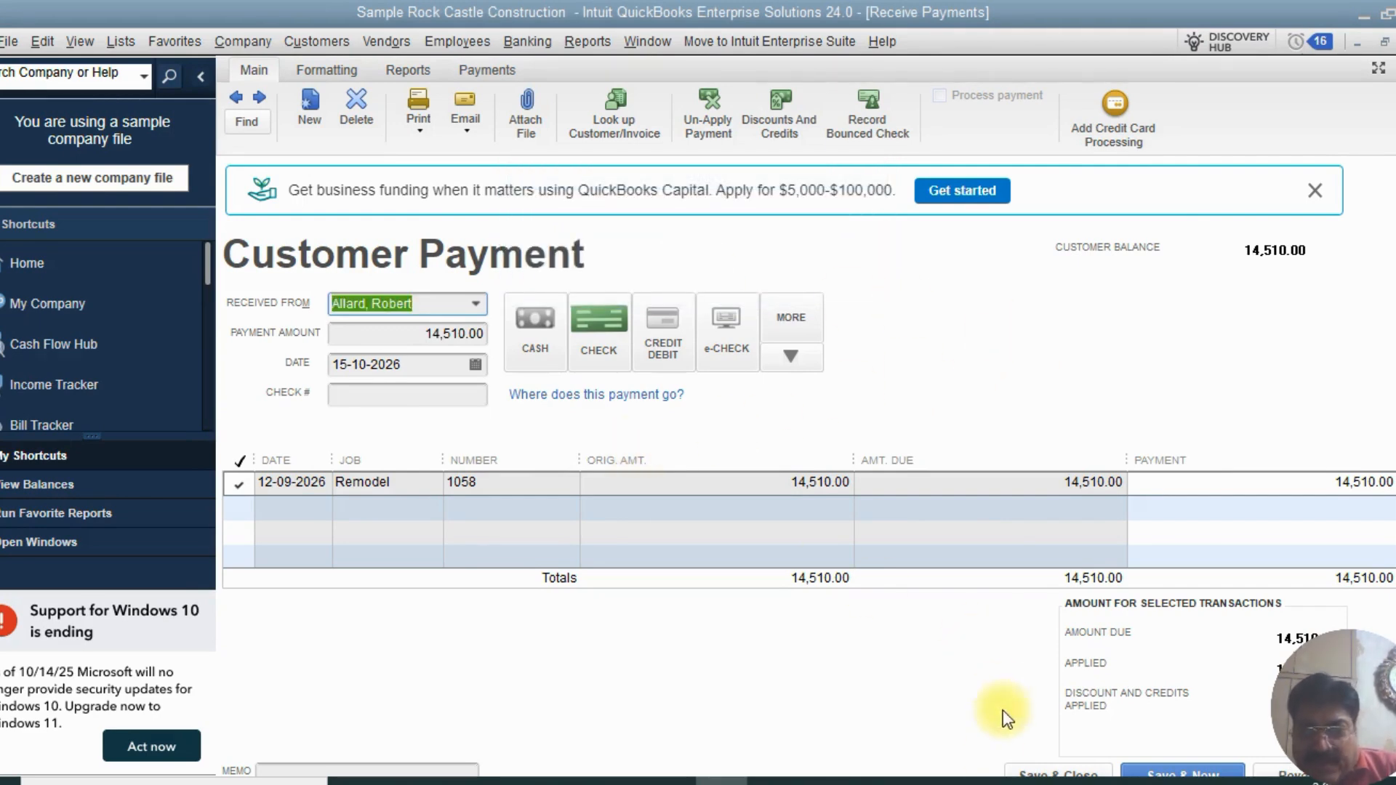
# Step: Try Cash as the payment method, restore it to Check, and close the payment form while recording the changes
pyautogui.click(1059, 776)
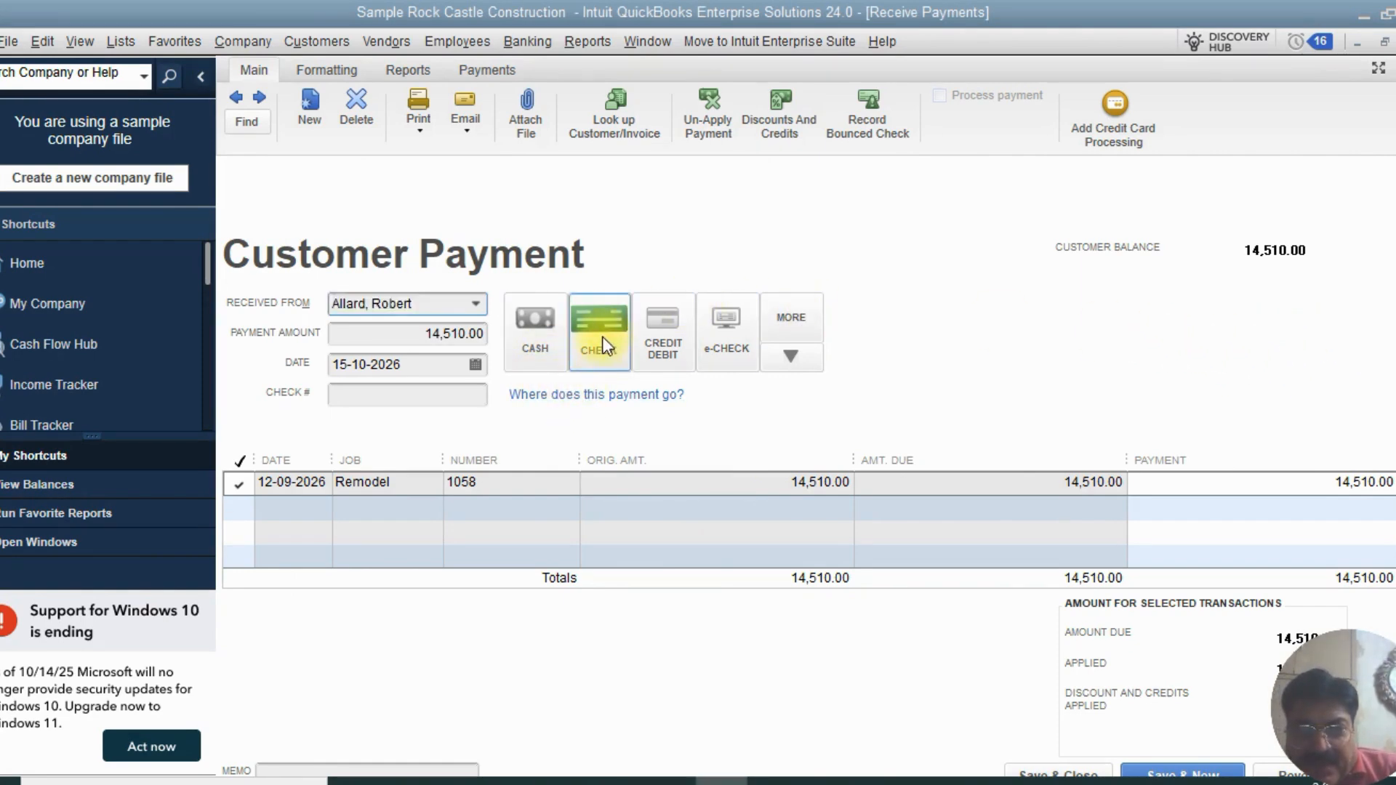
pyautogui.click(542, 333)
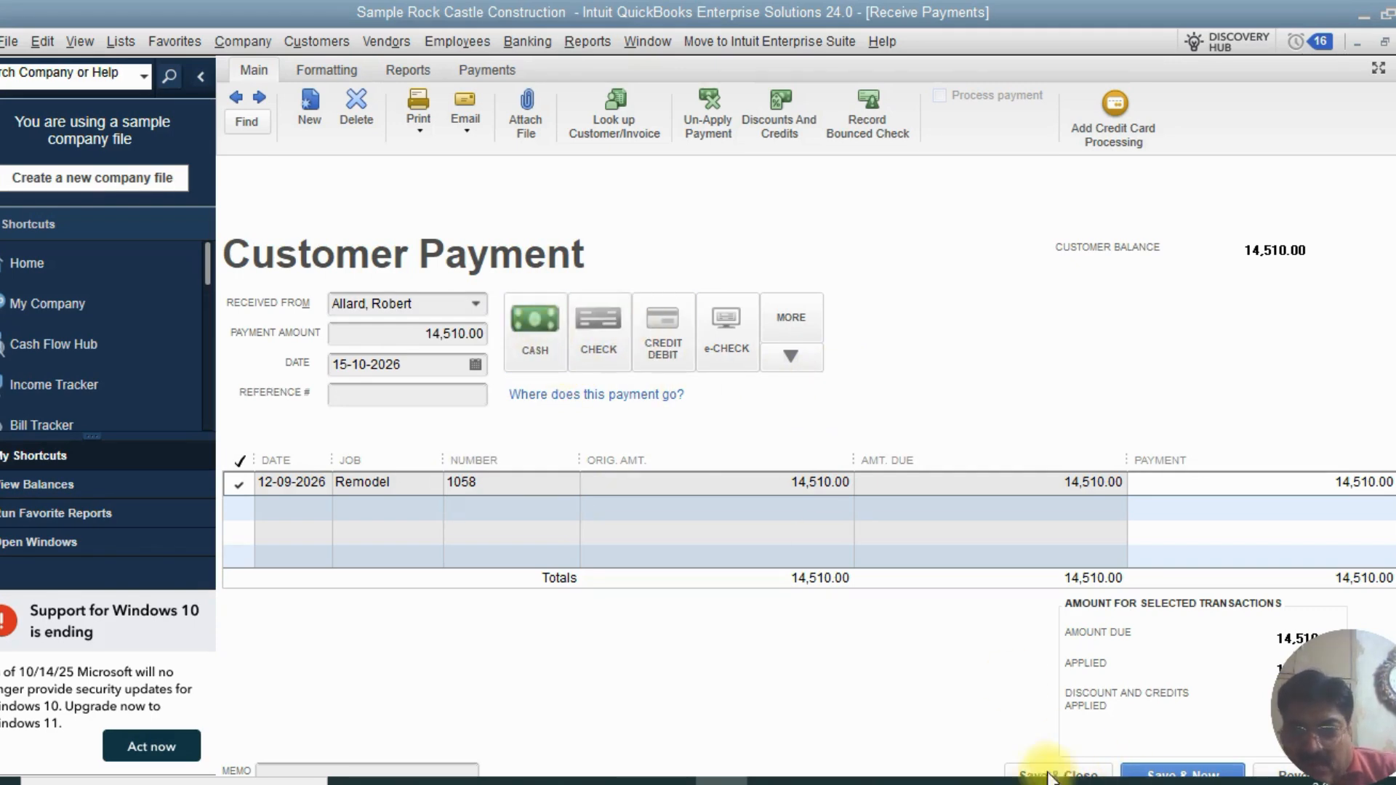
pyautogui.click(602, 349)
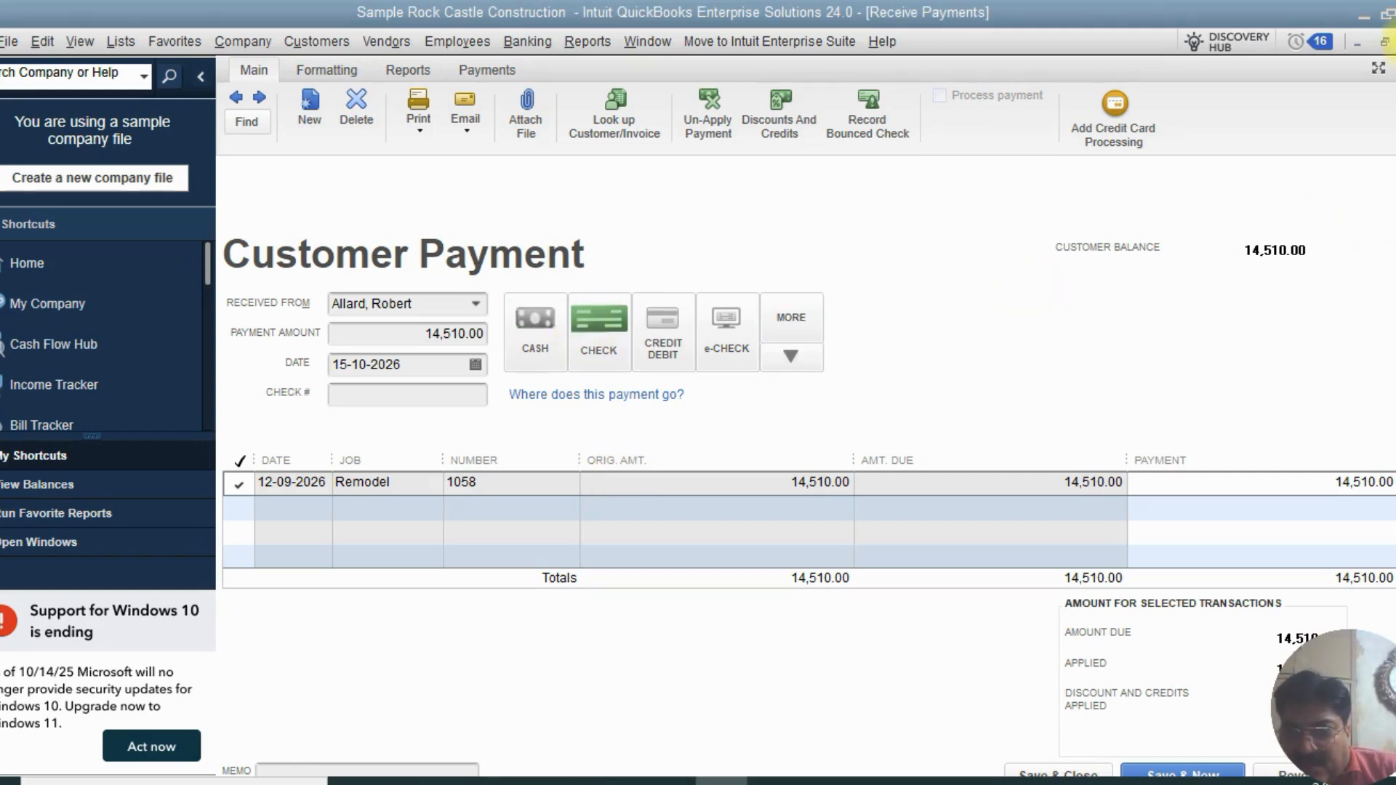
pyautogui.click(1395, 41)
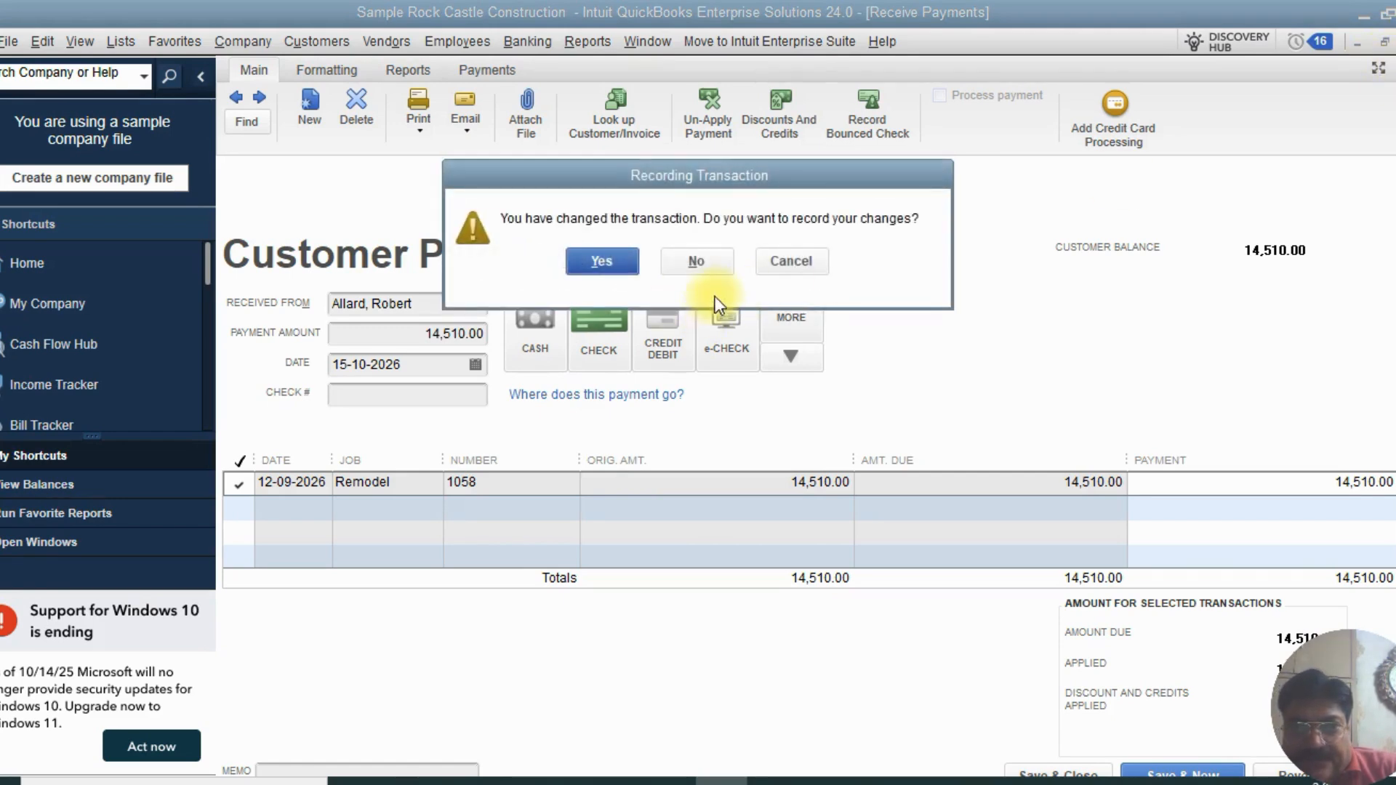
pyautogui.click(611, 260)
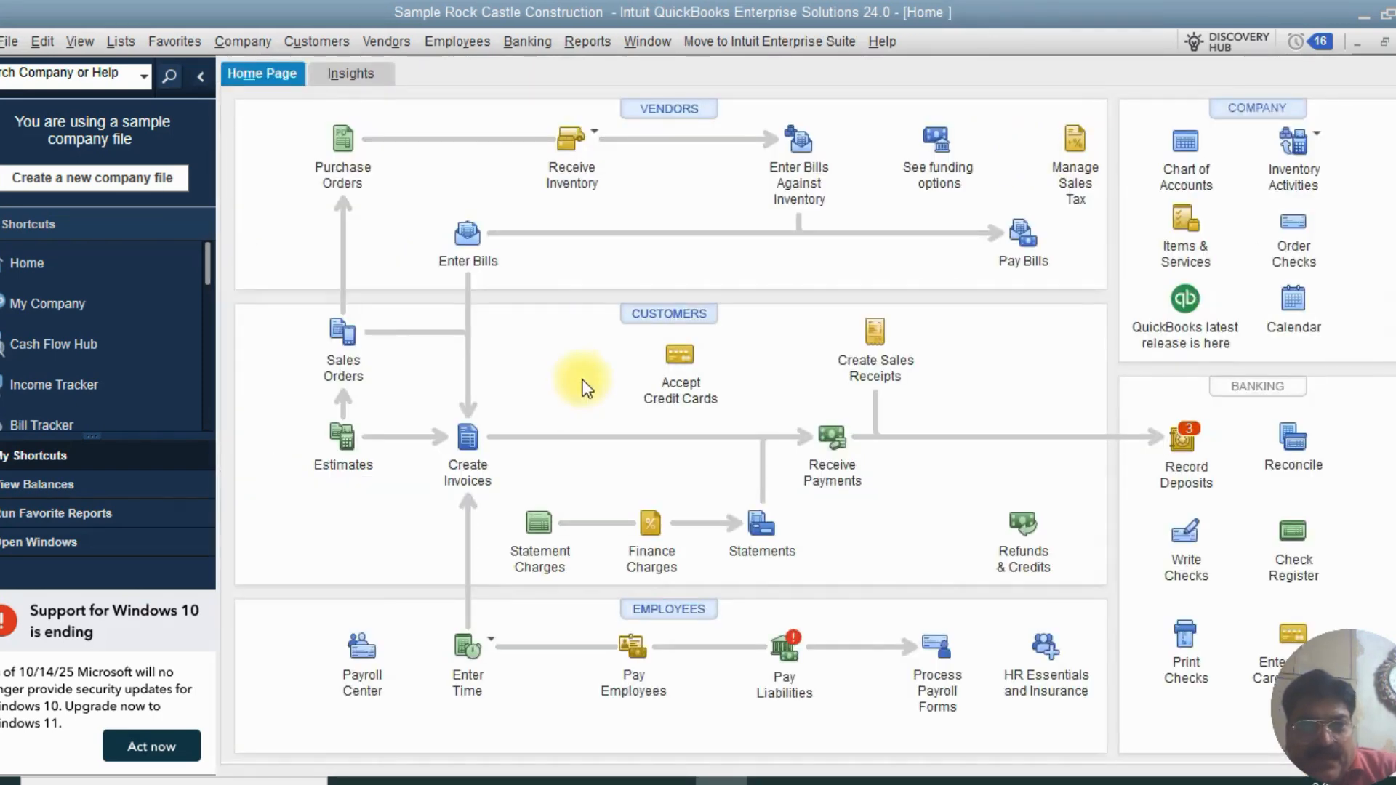
# Step: Select the paying customer in the Customer Center and open the 15-10-2026 payment from the transaction list
pyautogui.click(318, 42)
pyautogui.click(326, 67)
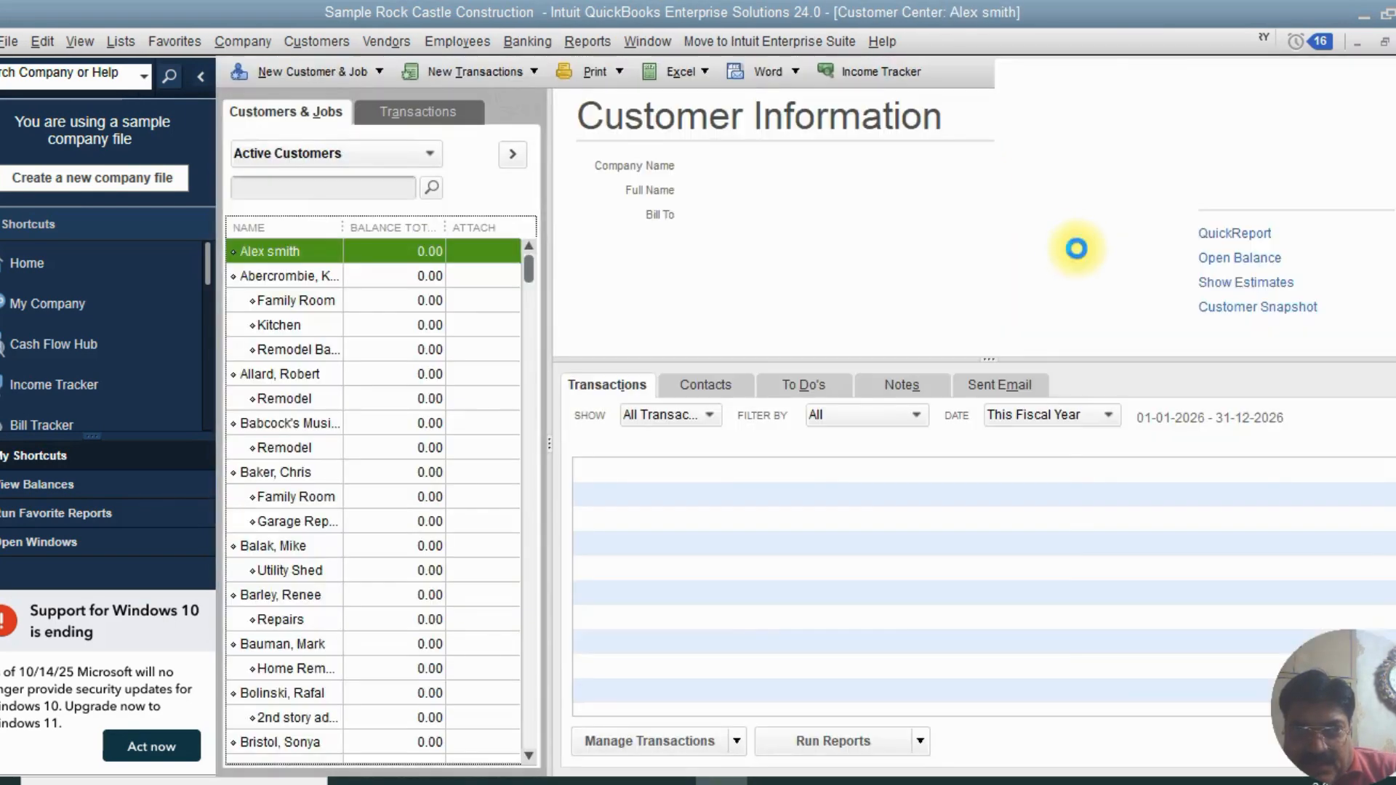
pyautogui.click(261, 377)
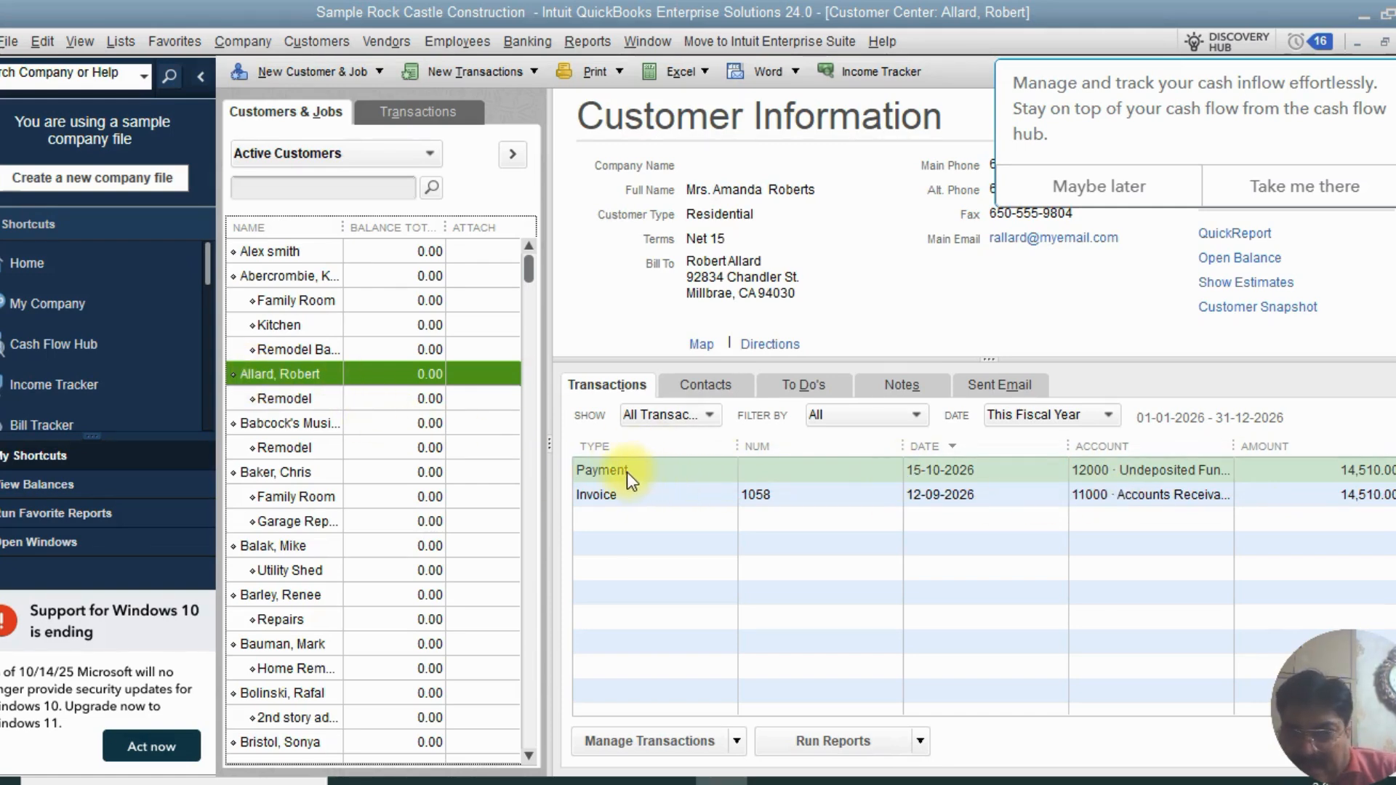
pyautogui.click(1164, 476)
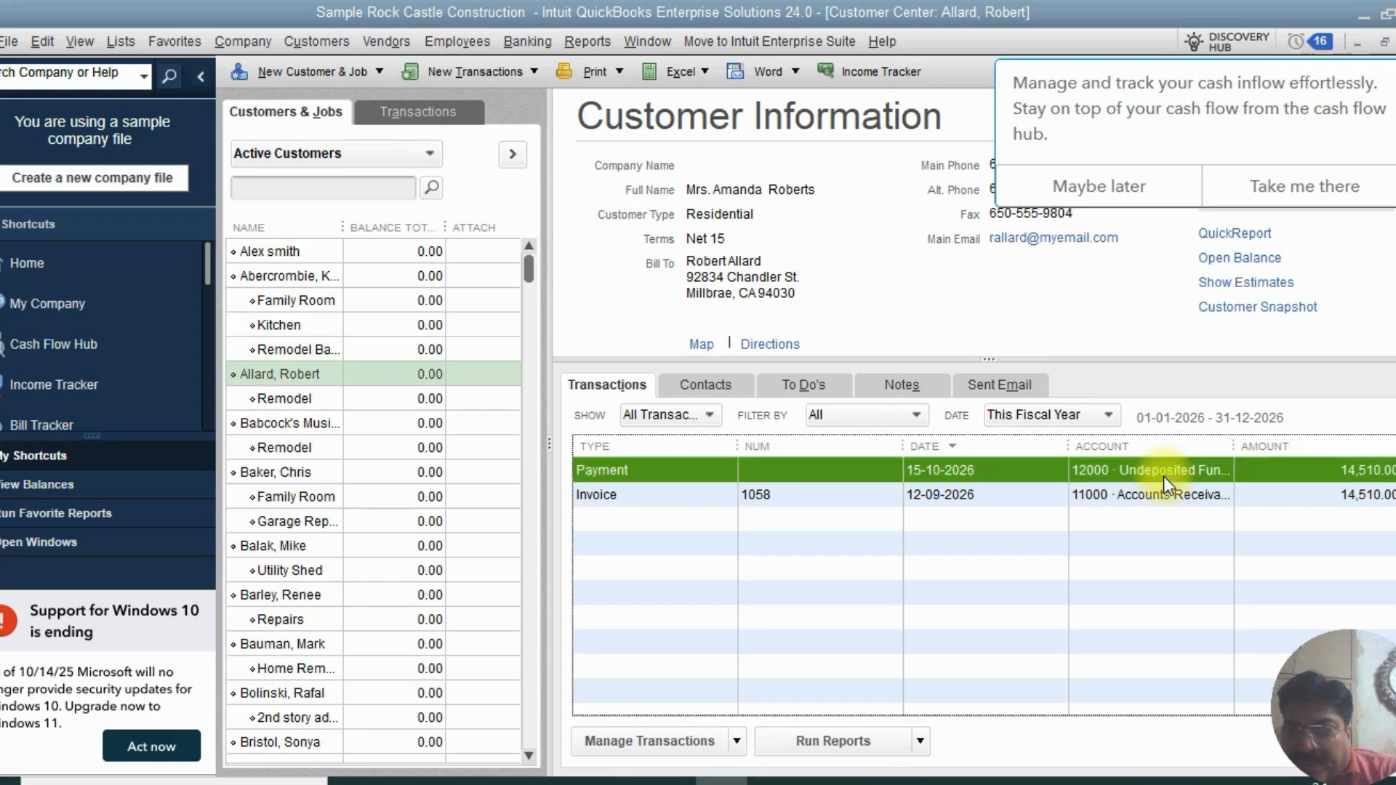
pyautogui.doubleClick(1163, 475)
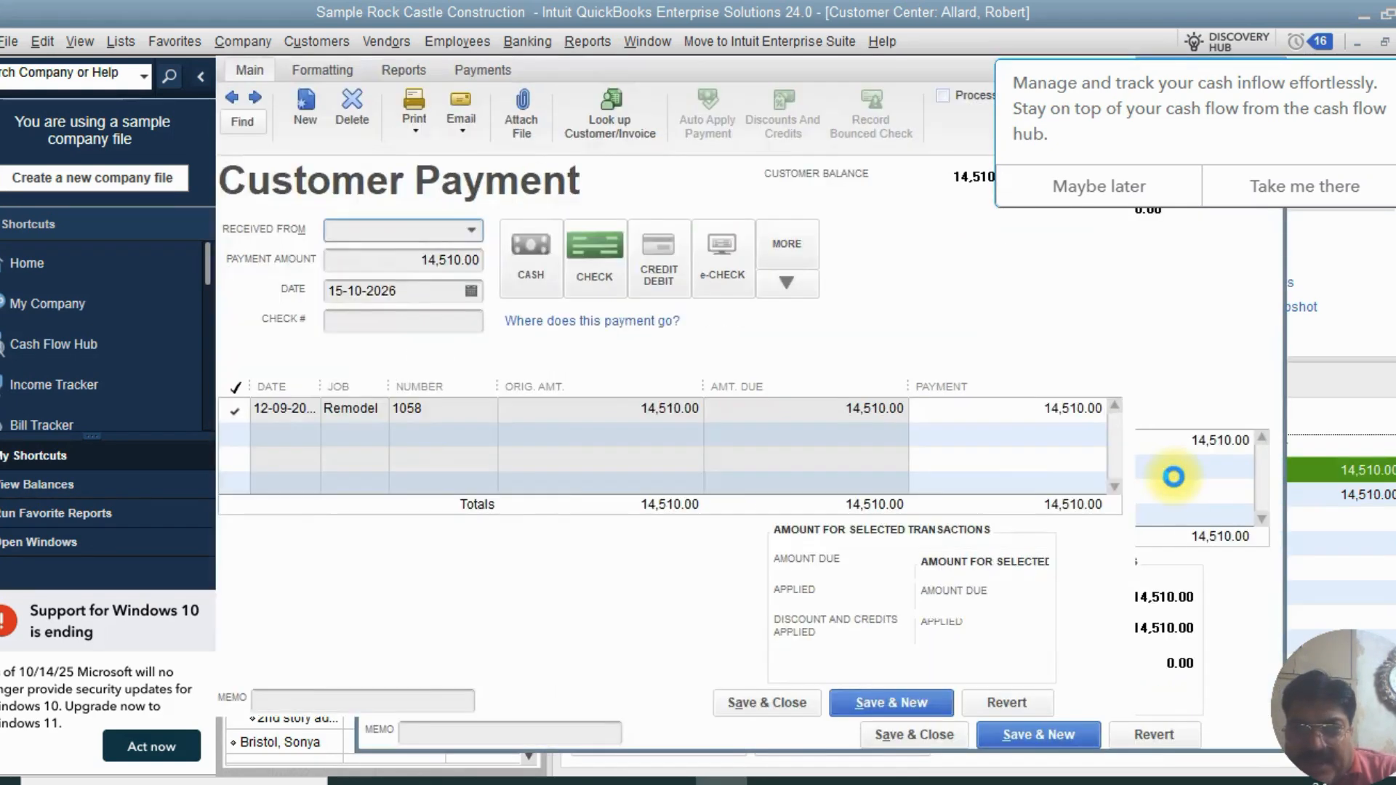
pyautogui.press('Escape')
pyautogui.doubleClick(960, 474)
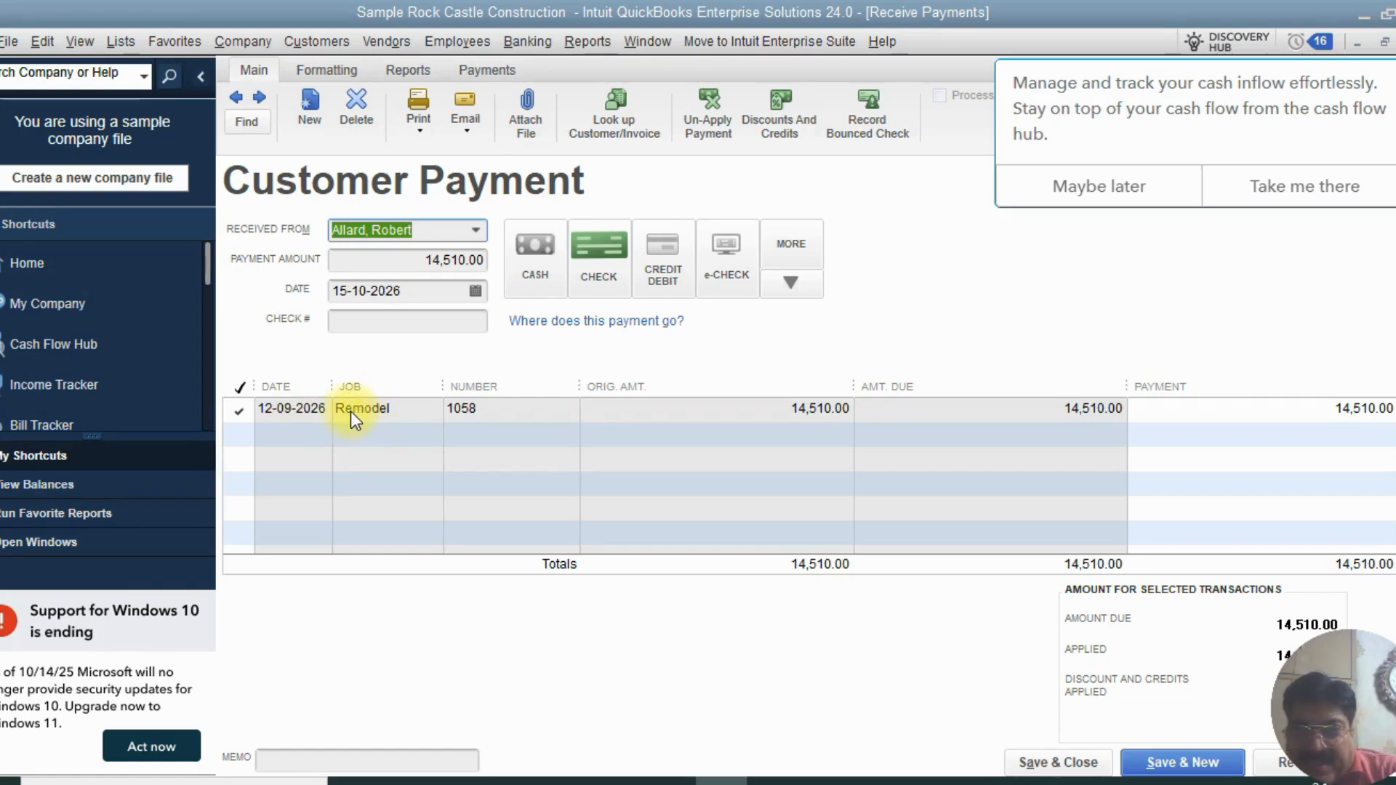
# Step: Examine invoice 1058 from the payment's Remodel line, dismiss the cash flow notice, and close the invoice and payment forms
pyautogui.click(377, 418)
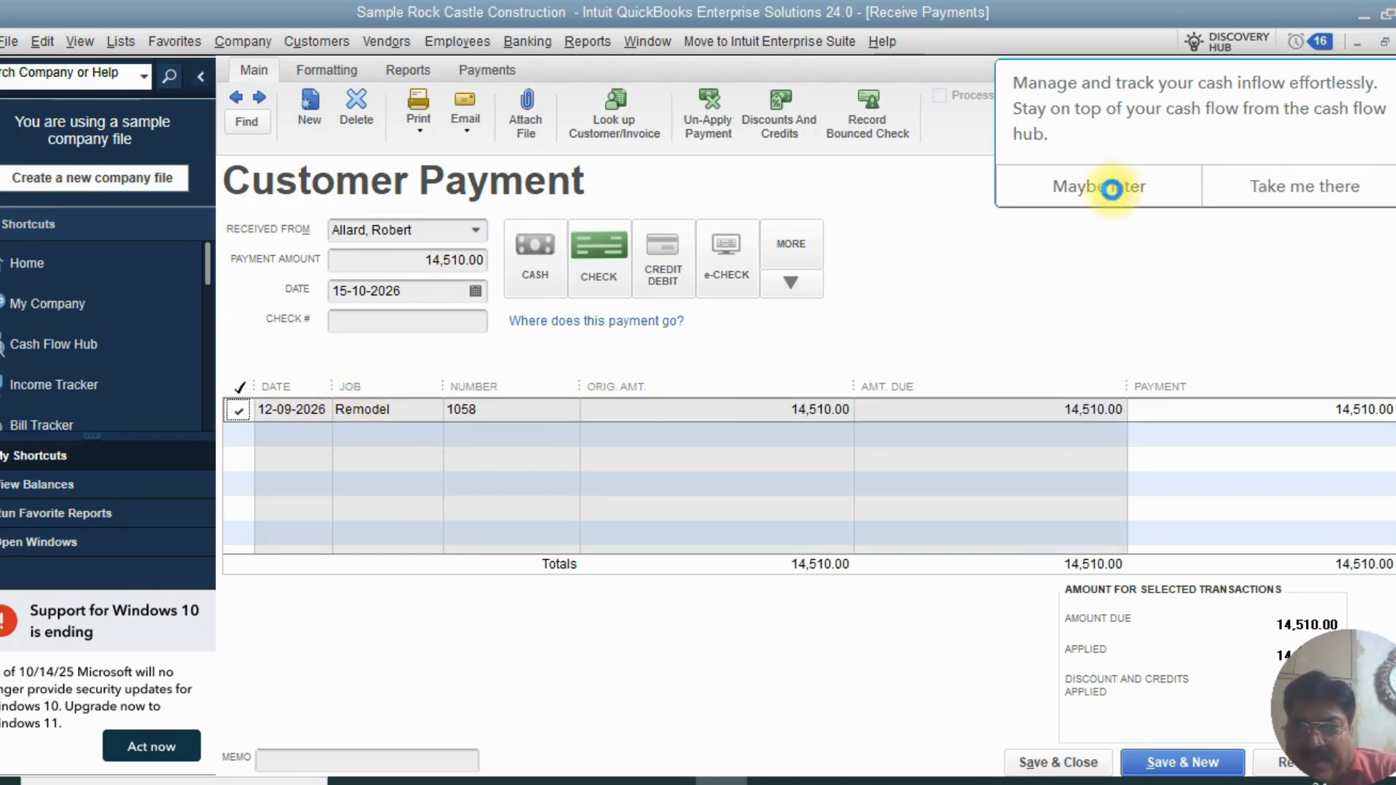
pyautogui.click(1103, 192)
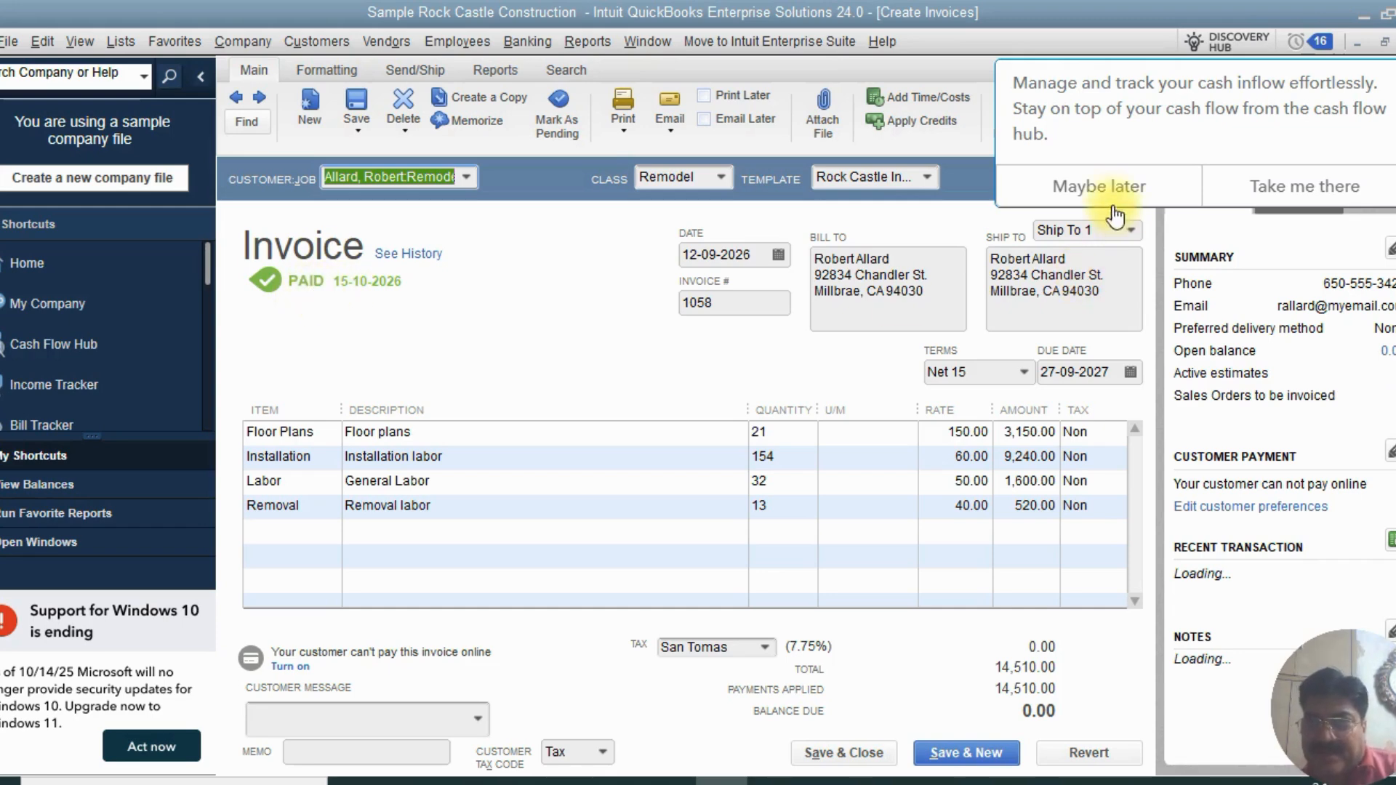
pyautogui.click(1007, 182)
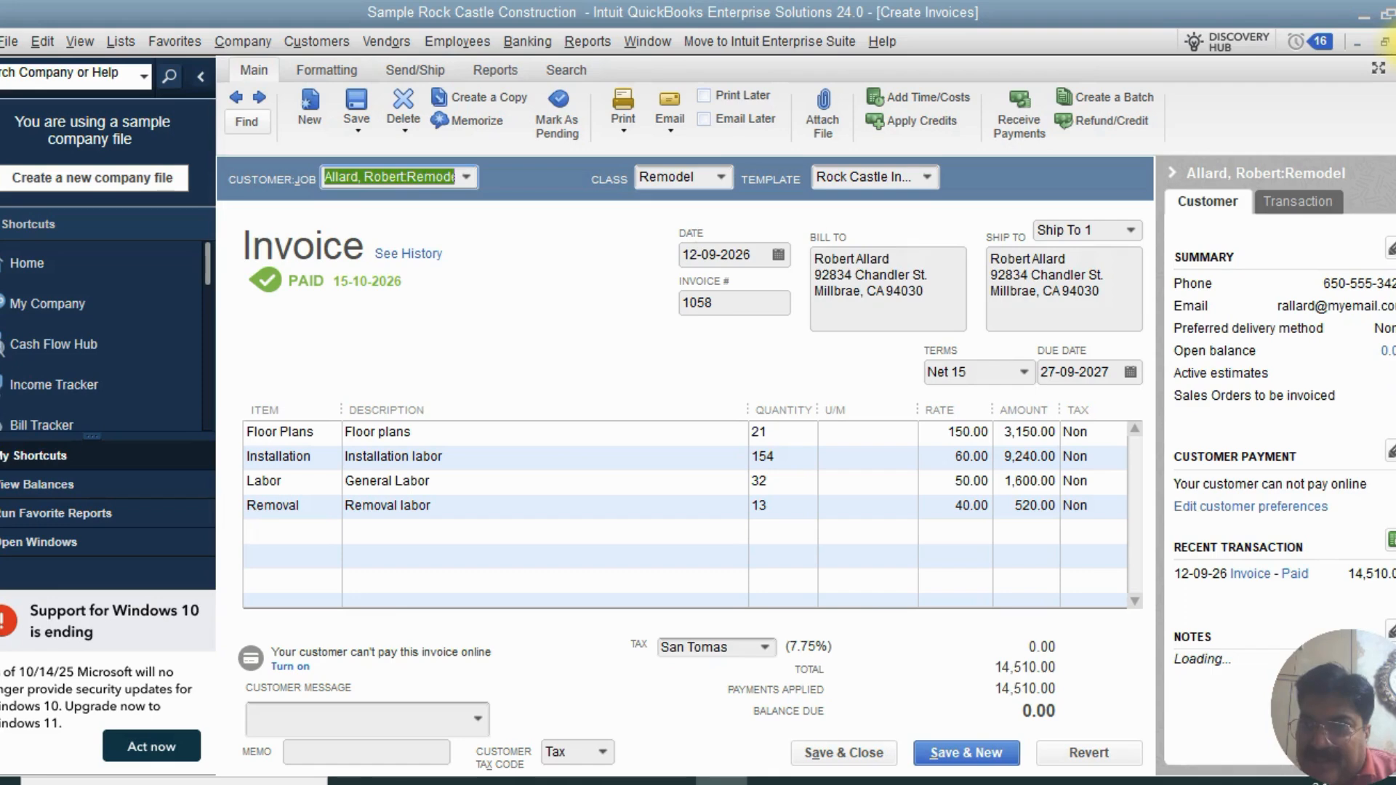
pyautogui.click(1395, 42)
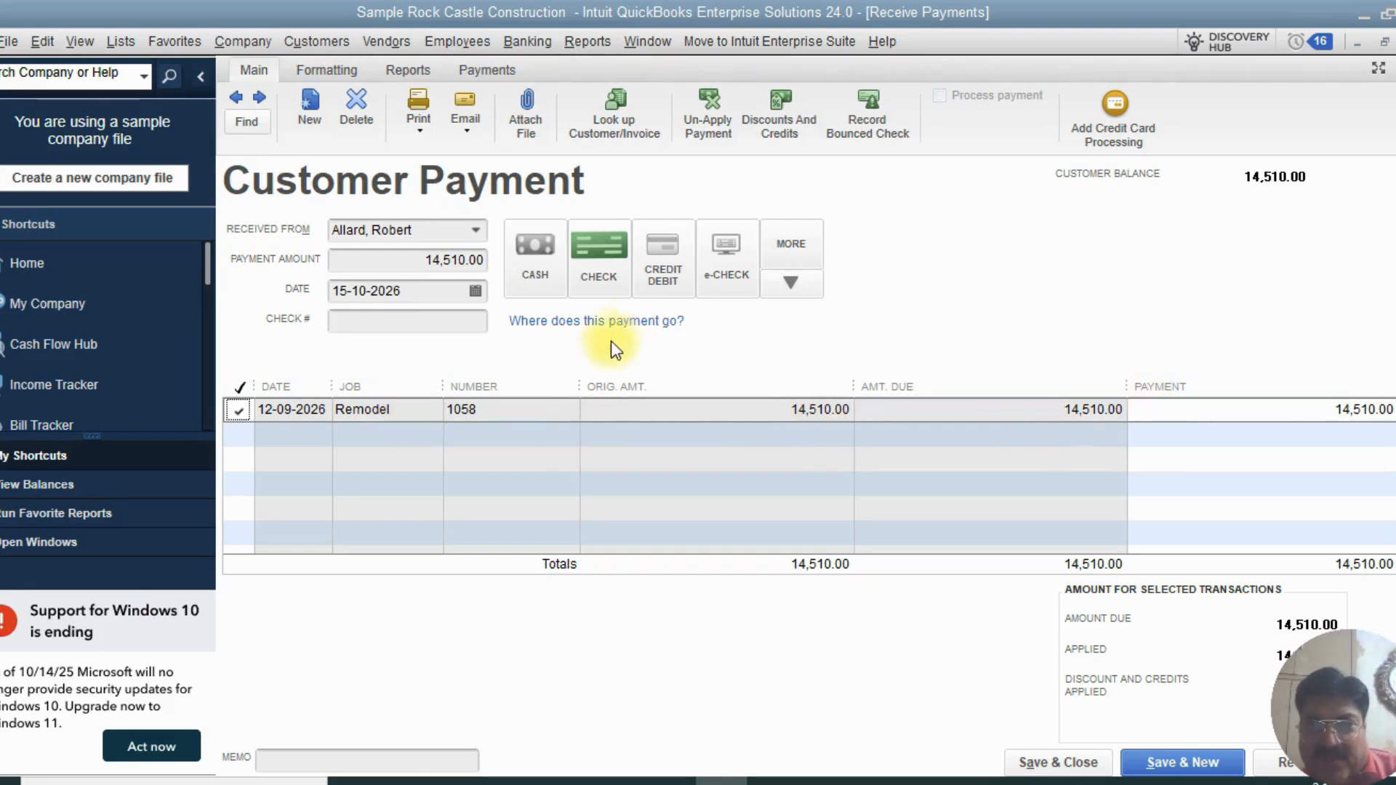
pyautogui.doubleClick(412, 412)
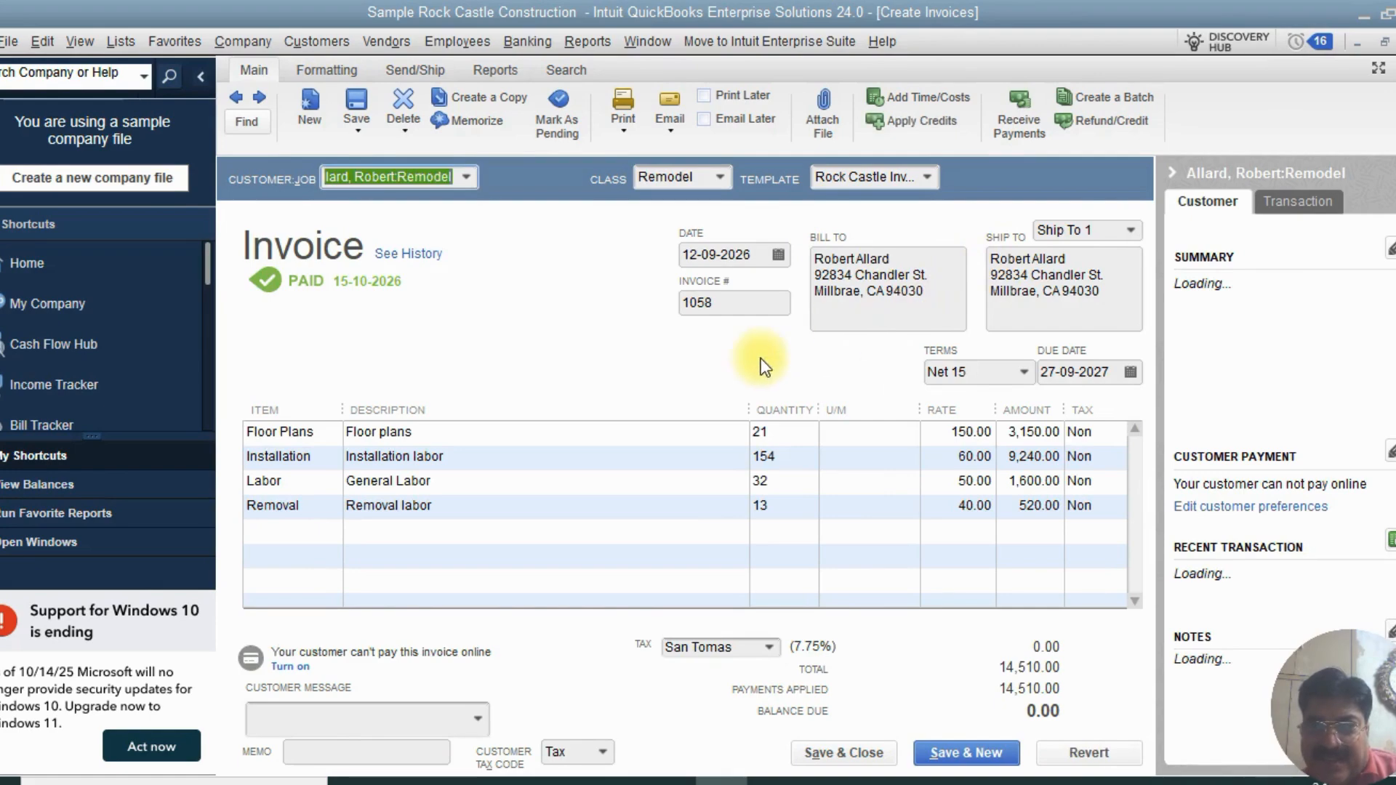
pyautogui.click(1395, 41)
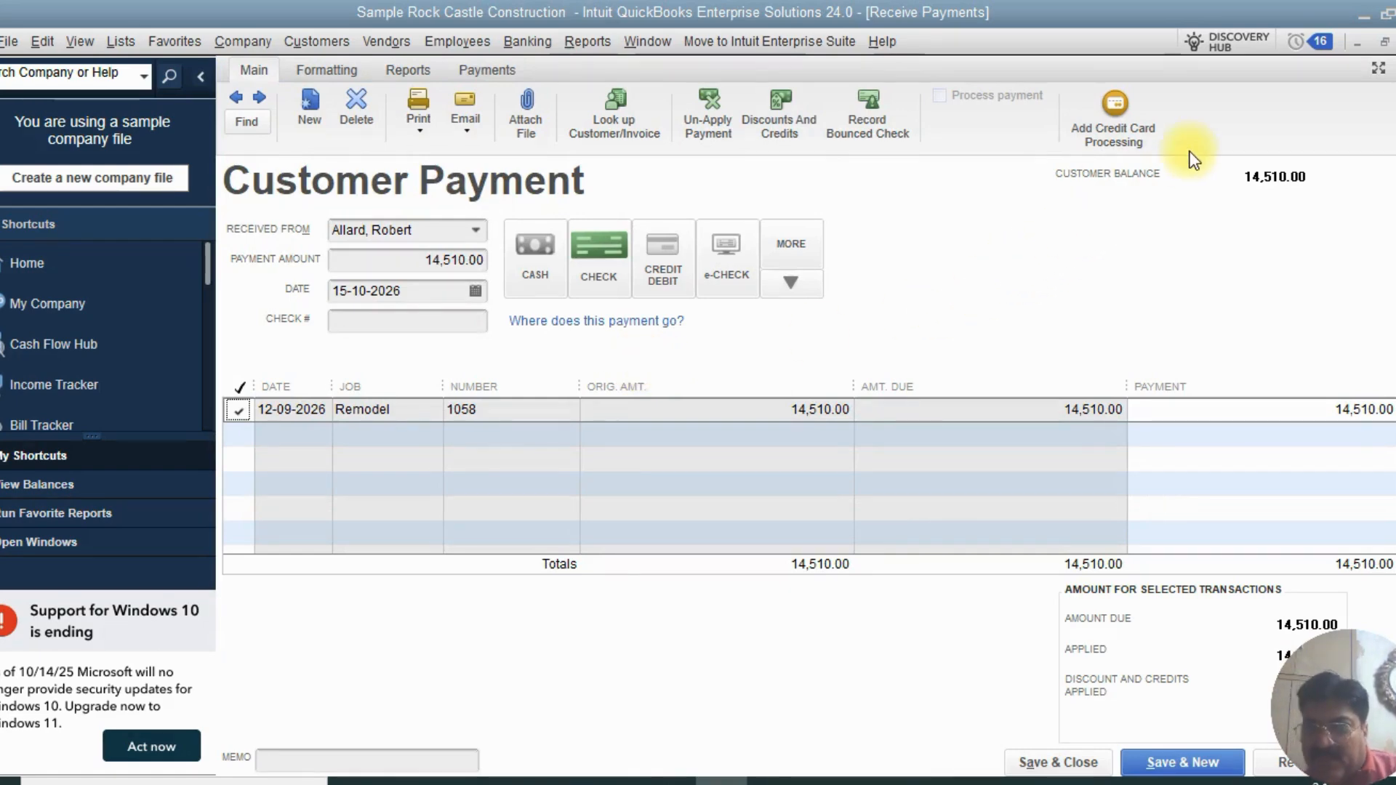
pyautogui.click(1395, 41)
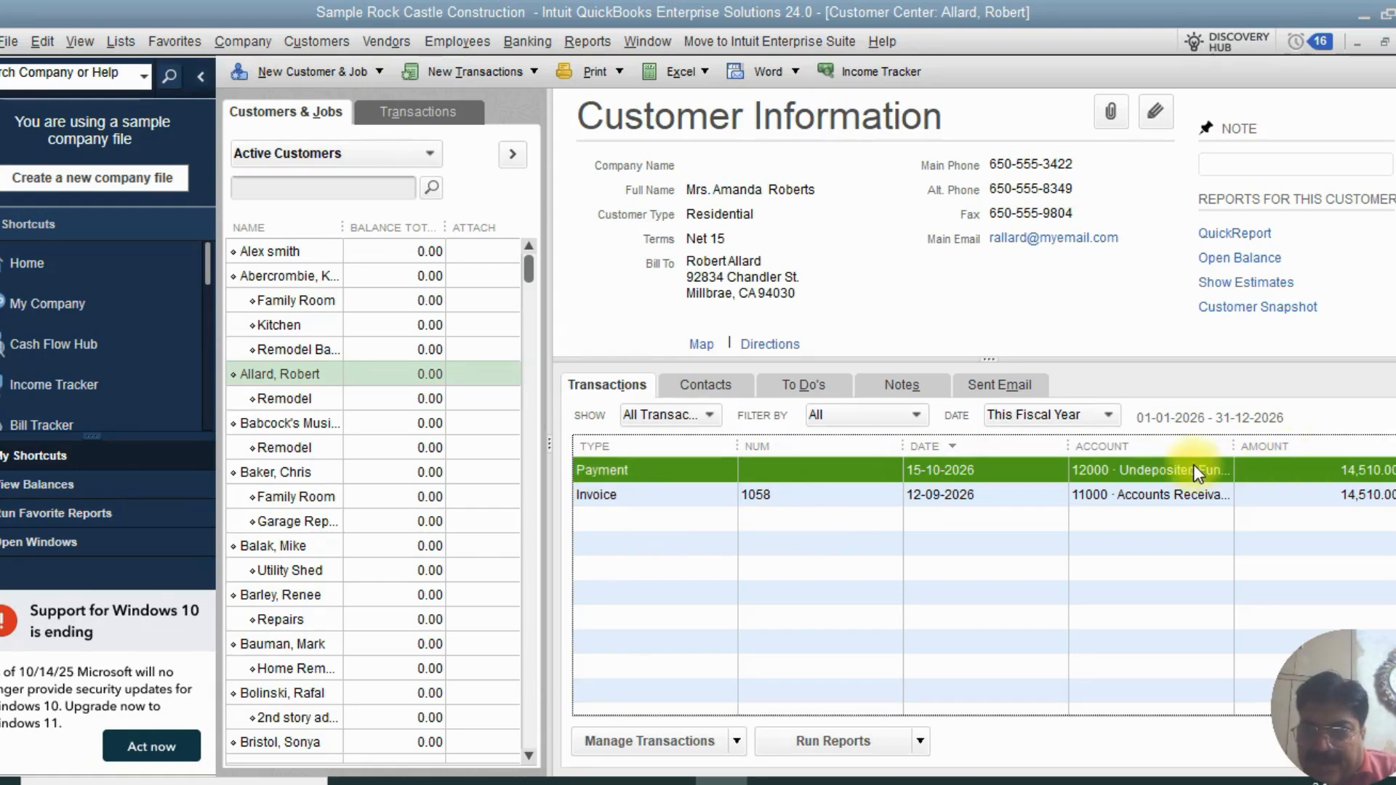
# Step: Start a bank deposit with the customer's 14,510.00 check payment dated 15-10-2026, keeping 10100 · Checking as the deposit account
pyautogui.click(529, 42)
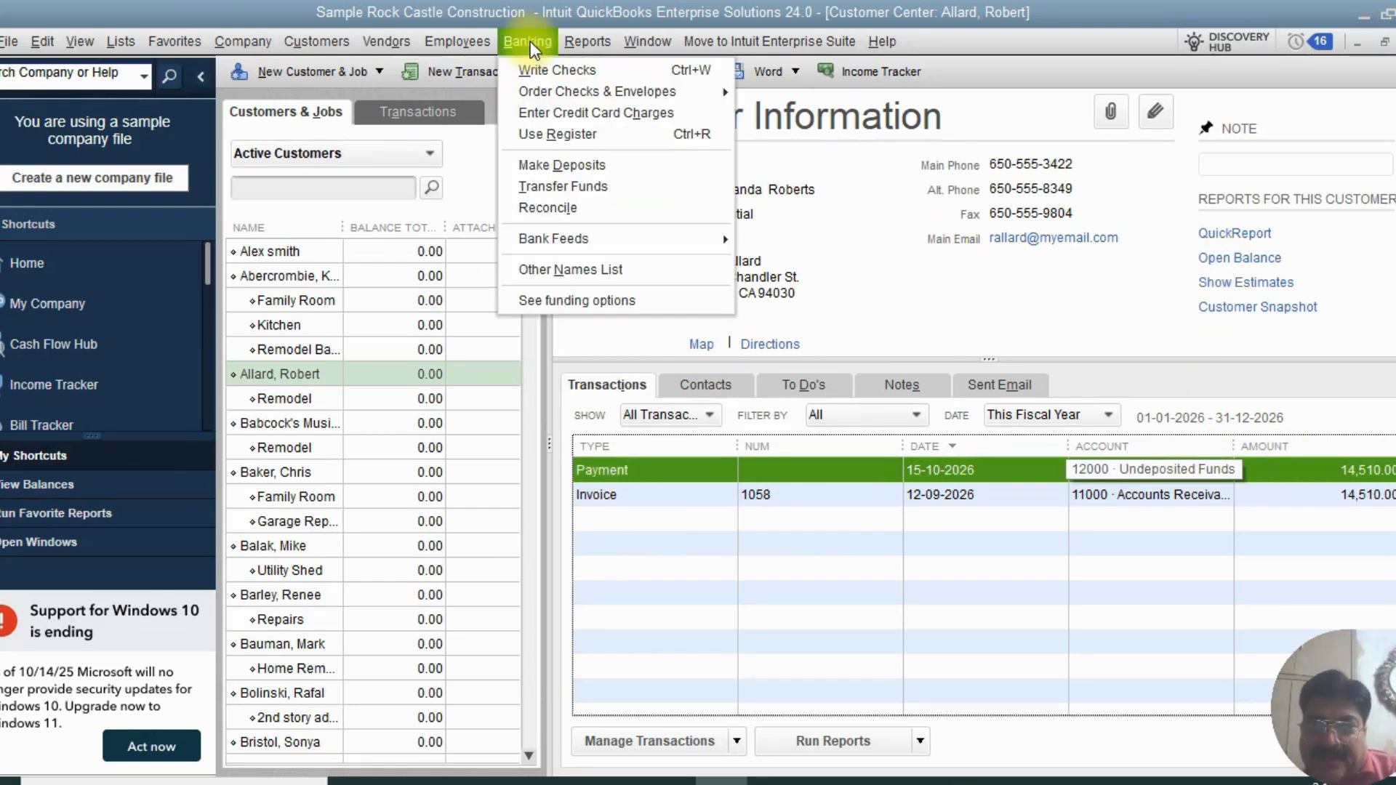
pyautogui.click(543, 165)
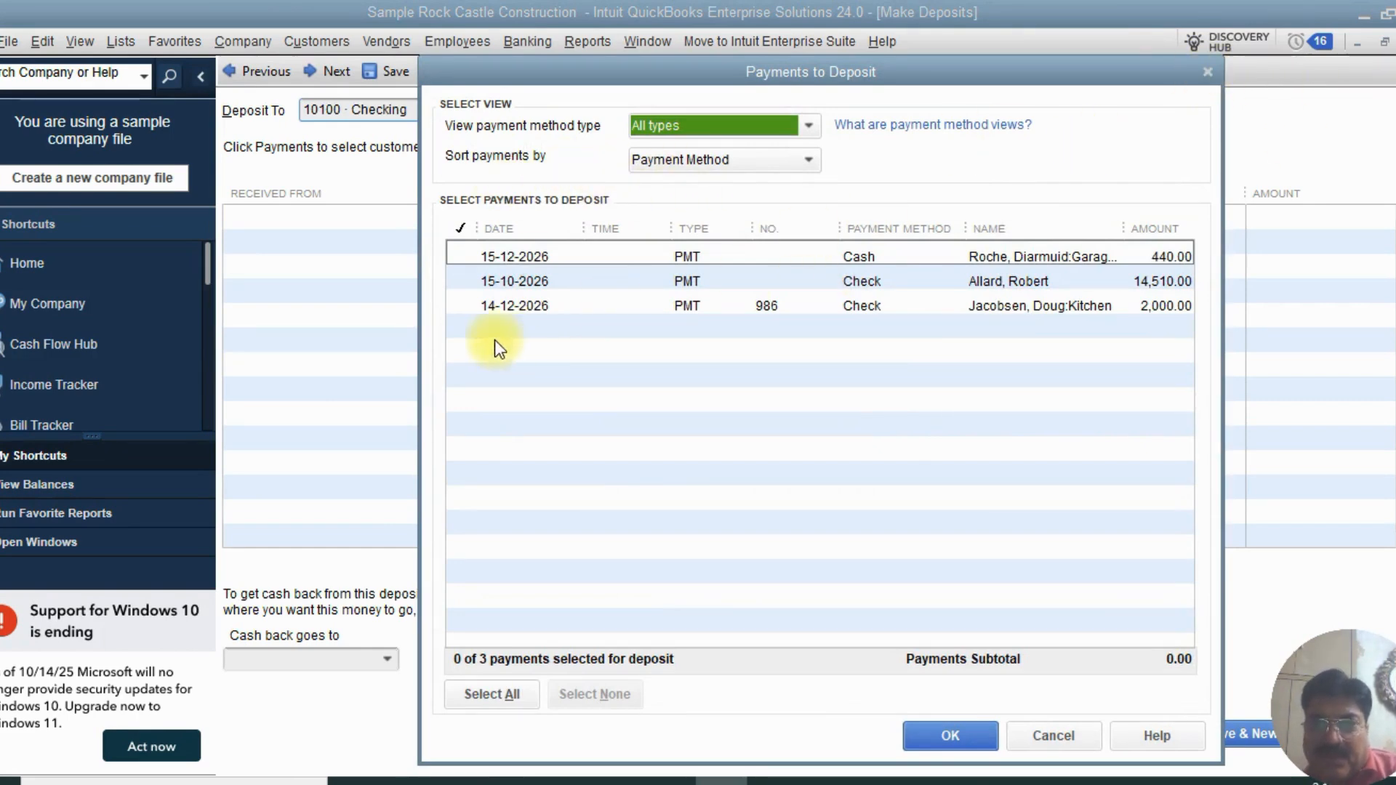
pyautogui.click(1024, 279)
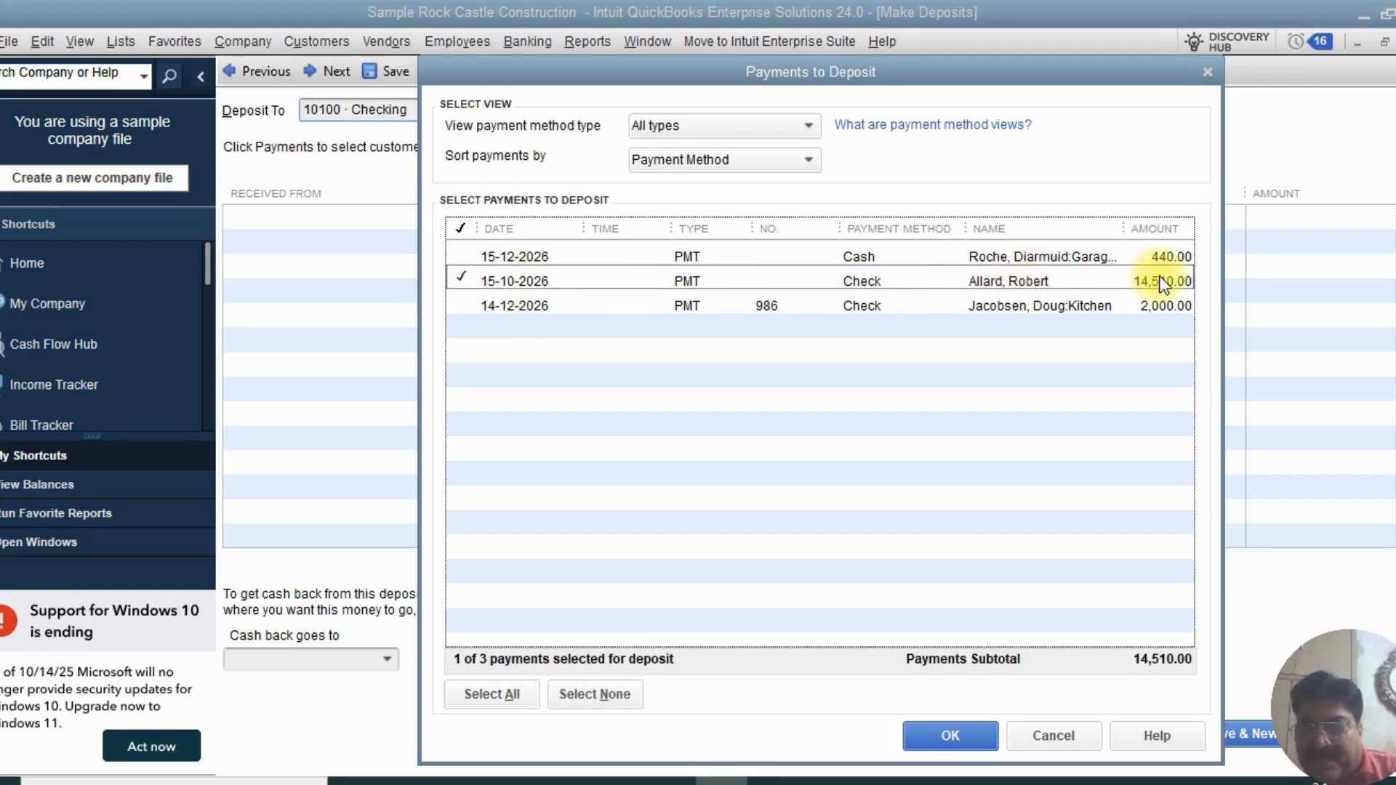
pyautogui.click(971, 732)
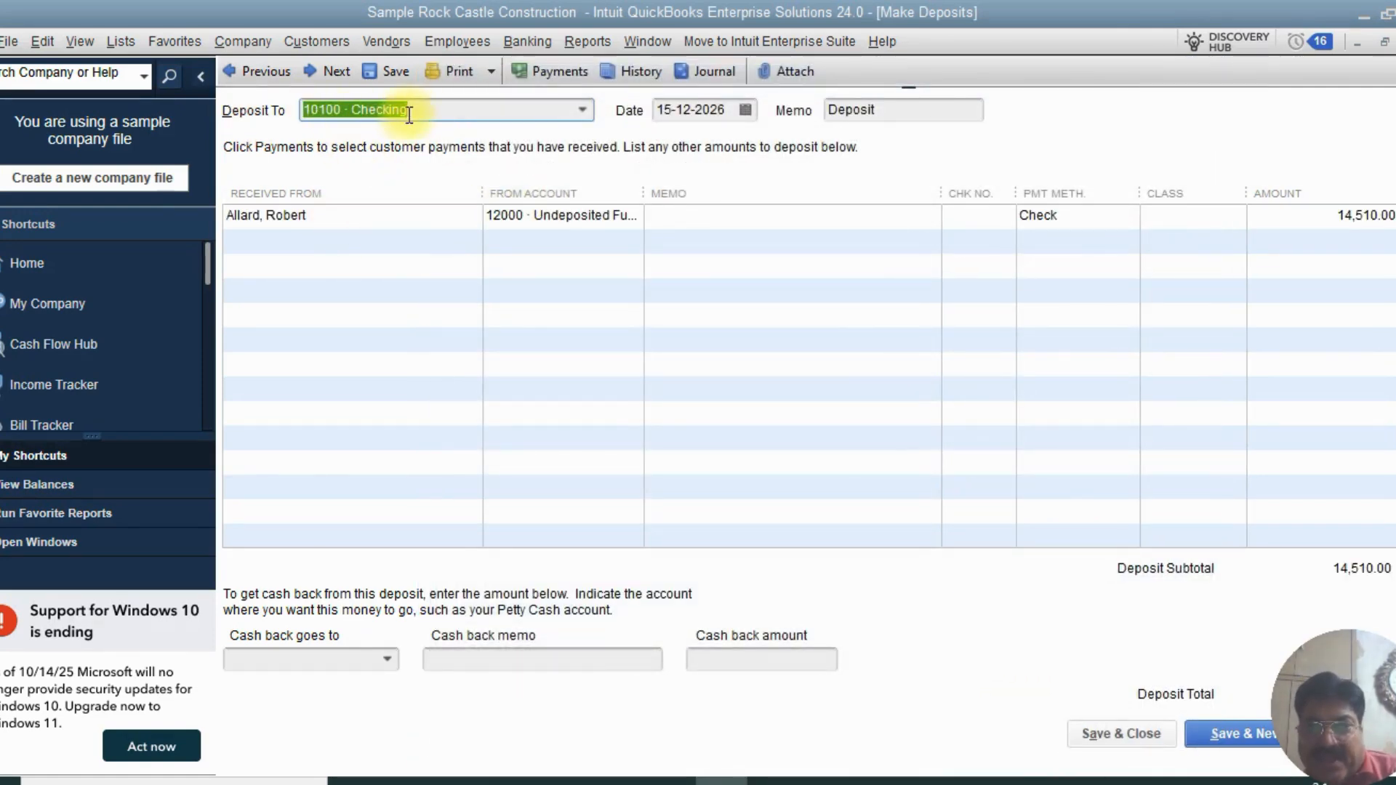
pyautogui.click(583, 111)
pyautogui.click(970, 138)
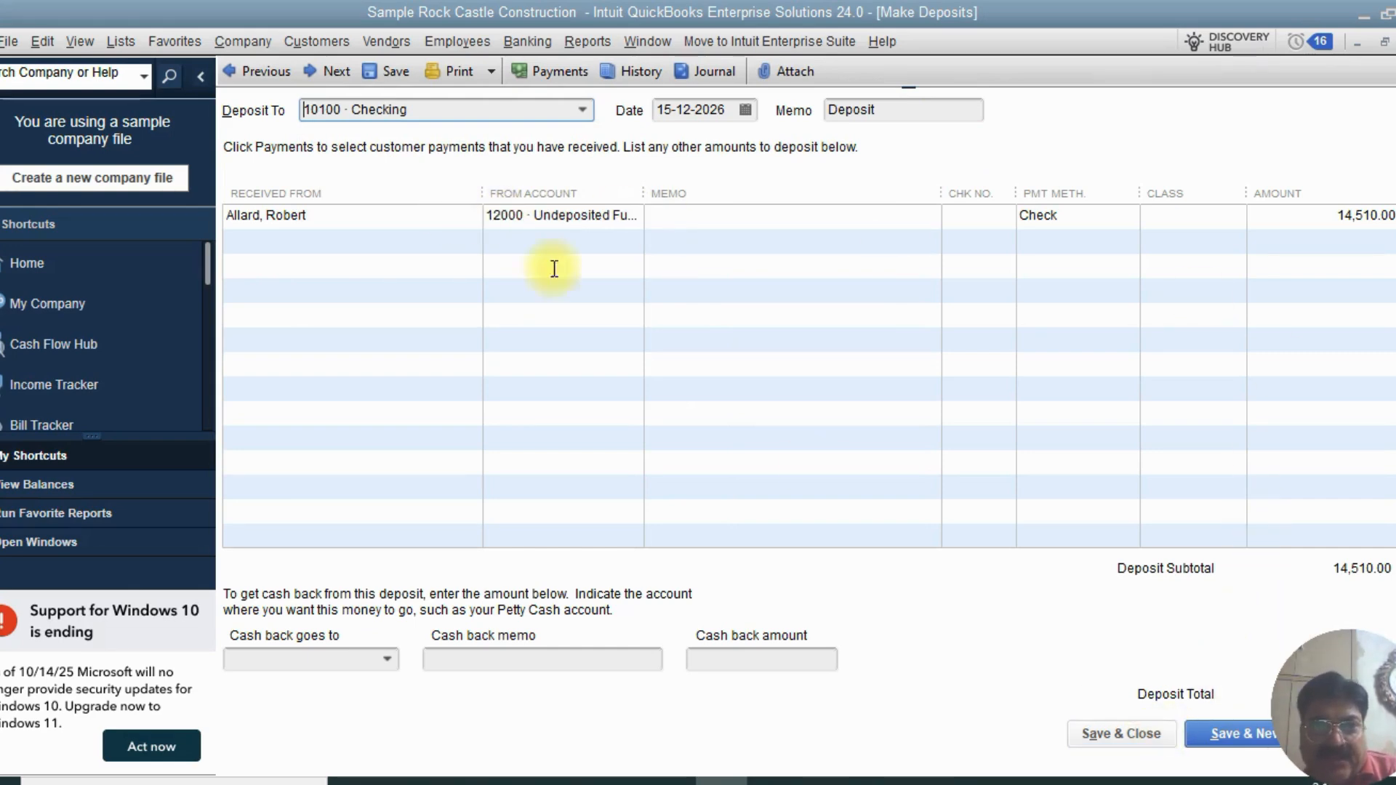
pyautogui.click(314, 109)
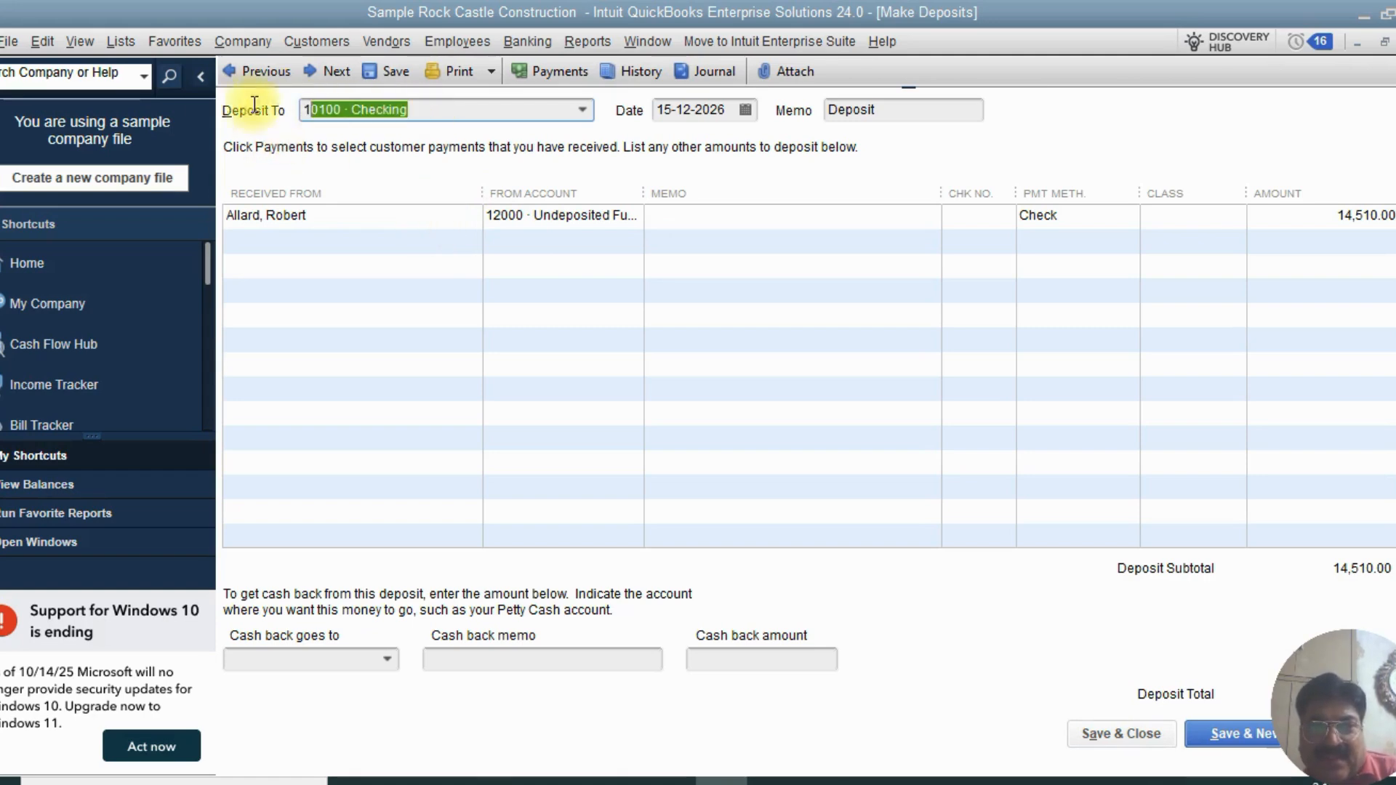
pyautogui.click(614, 216)
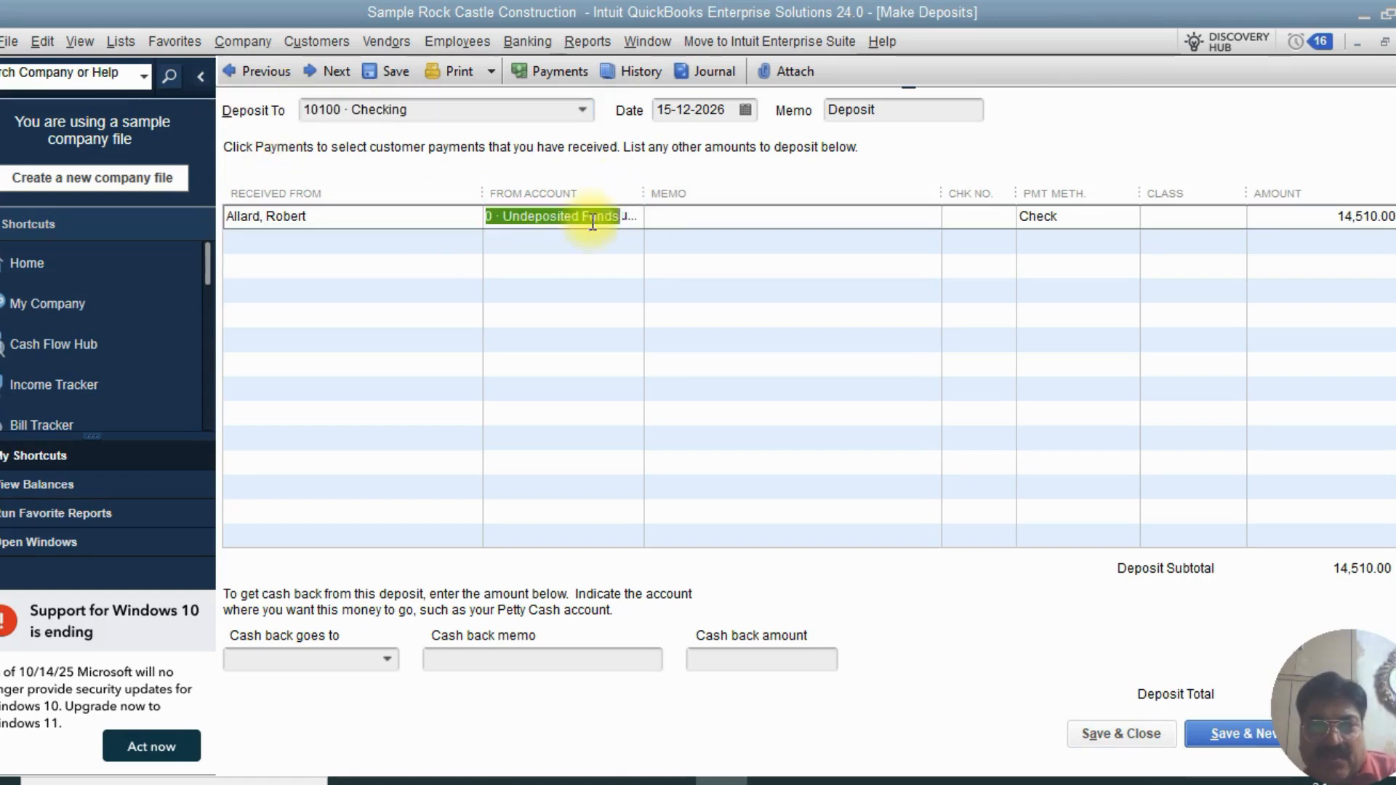
pyautogui.click(476, 106)
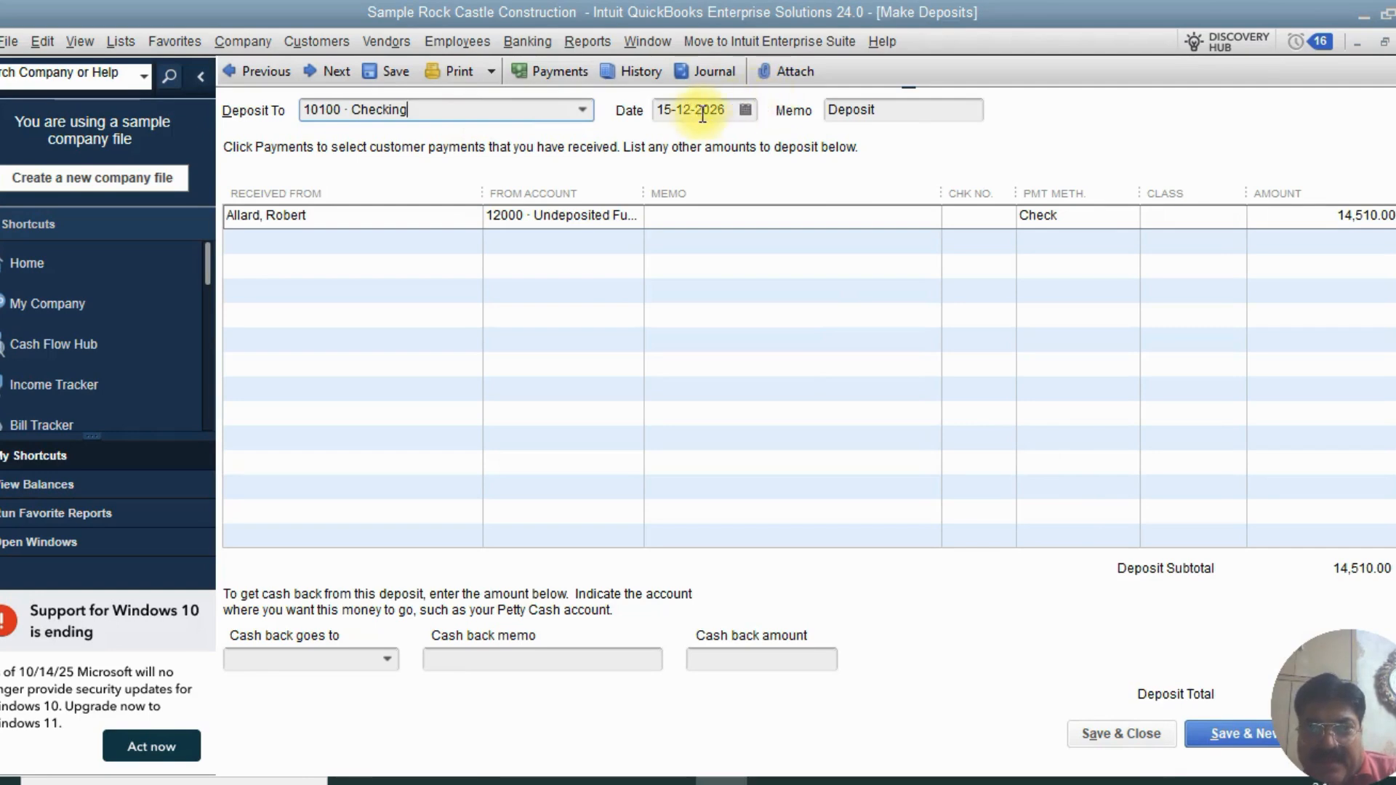
# Step: Set the bank deposit's date to 15-10-2025 using the calendar
pyautogui.click(746, 109)
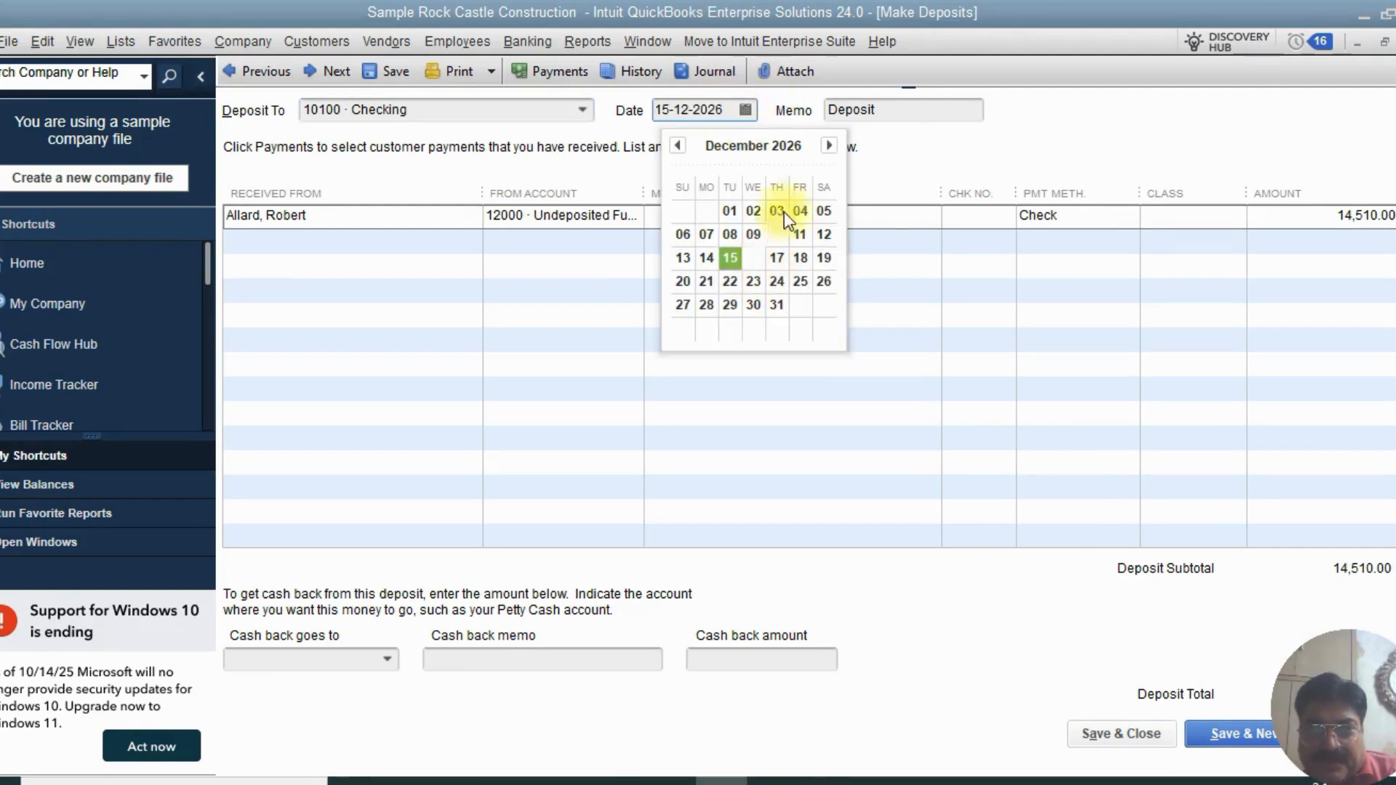
pyautogui.click(678, 145)
pyautogui.click(678, 145)
pyautogui.click(679, 146)
pyautogui.click(680, 146)
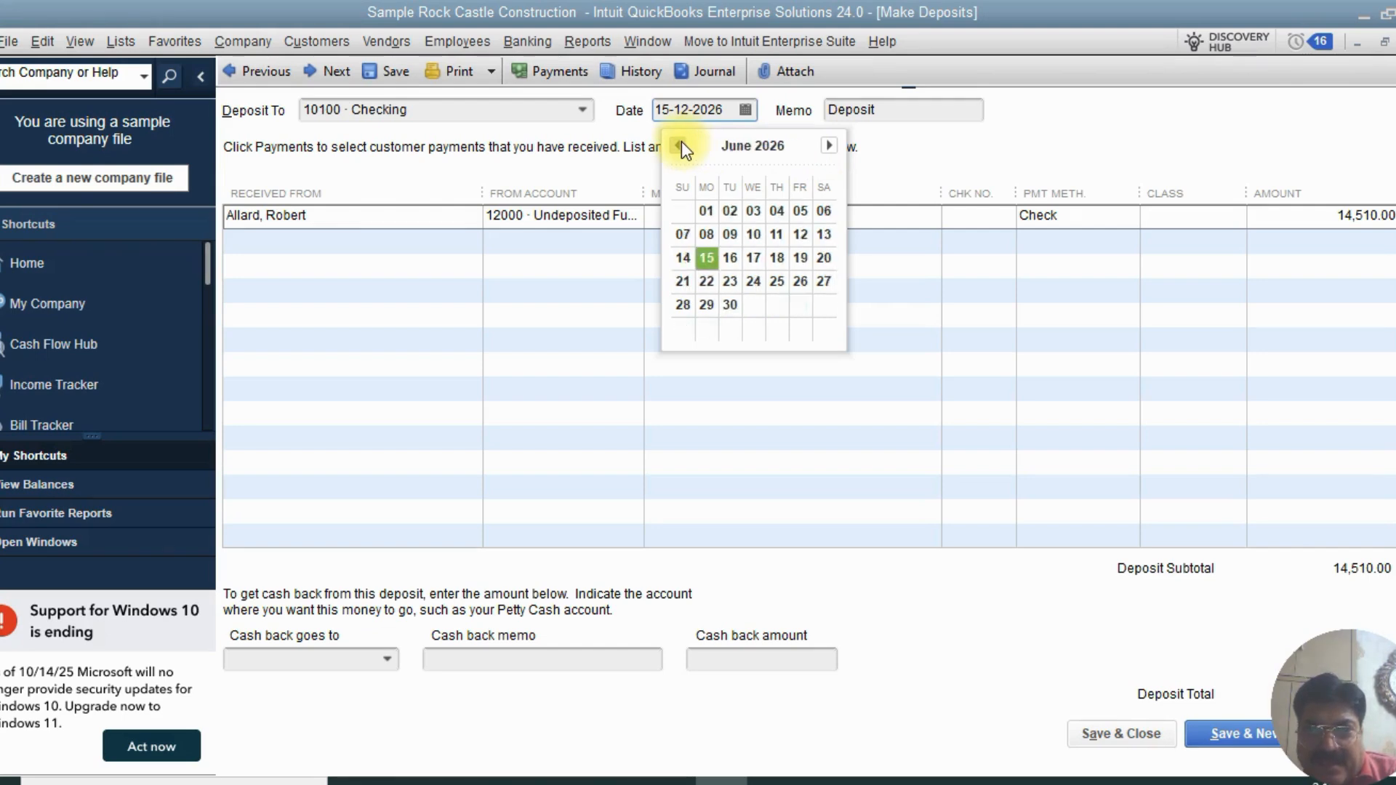
pyautogui.click(680, 146)
pyautogui.click(680, 145)
pyautogui.click(679, 145)
pyautogui.click(680, 145)
pyautogui.click(680, 145)
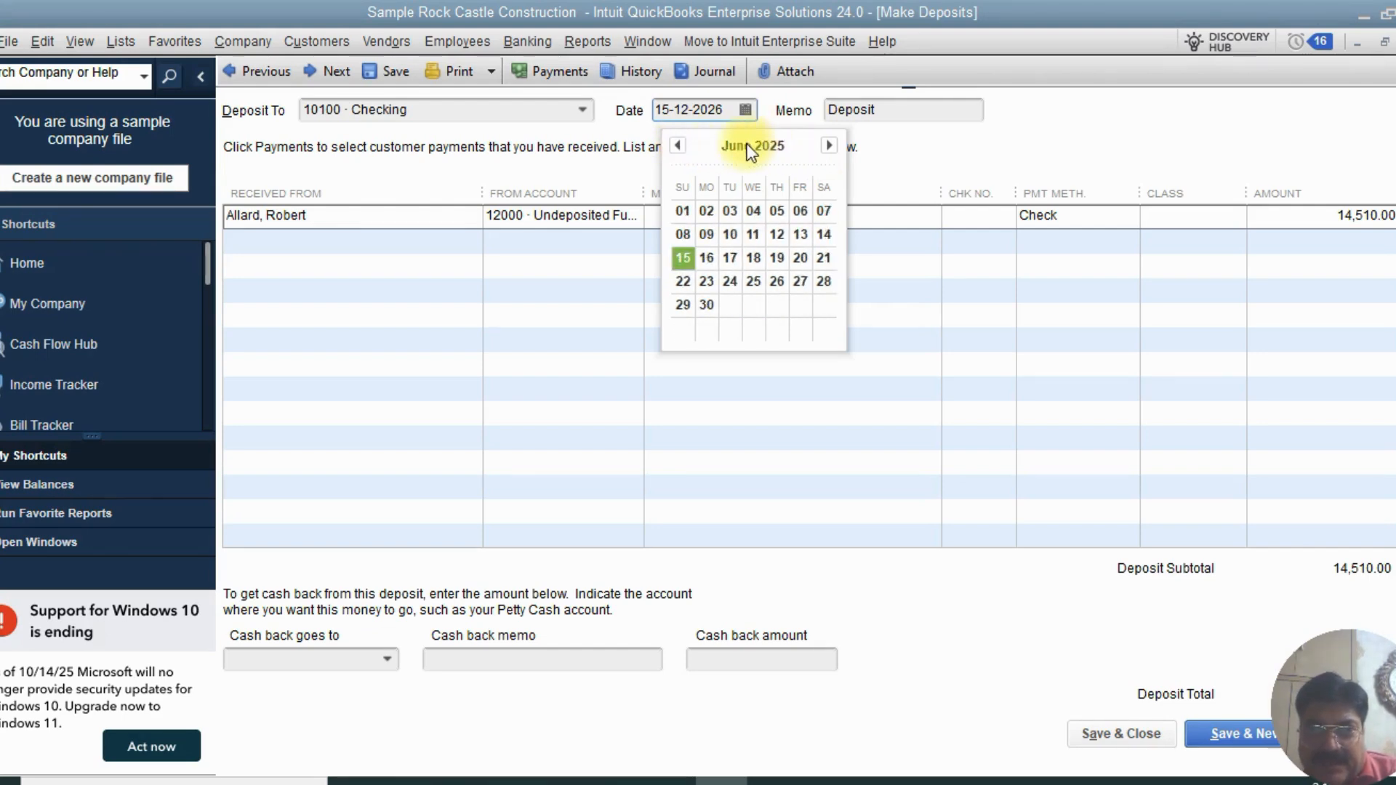
pyautogui.click(829, 146)
pyautogui.click(829, 145)
pyautogui.click(829, 145)
pyautogui.click(831, 147)
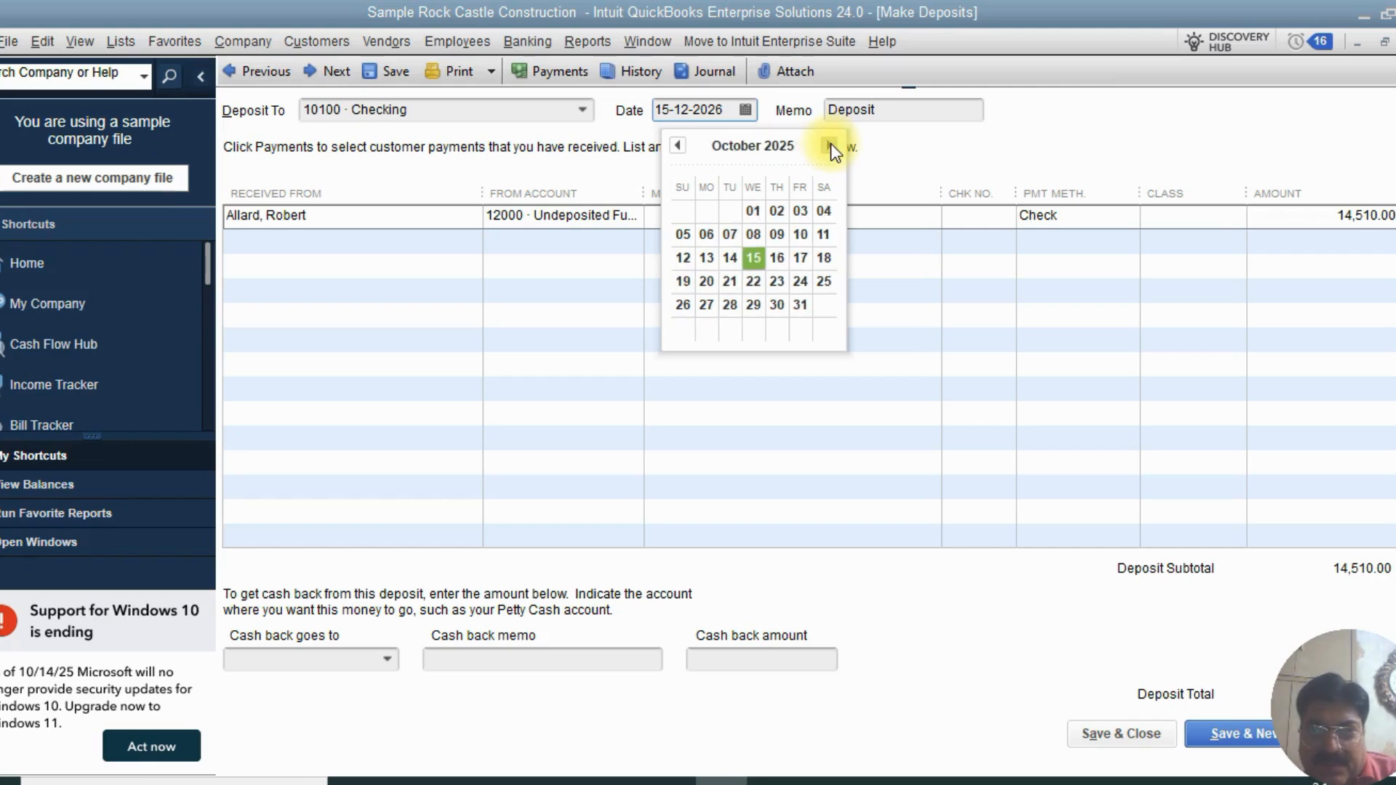
pyautogui.click(755, 256)
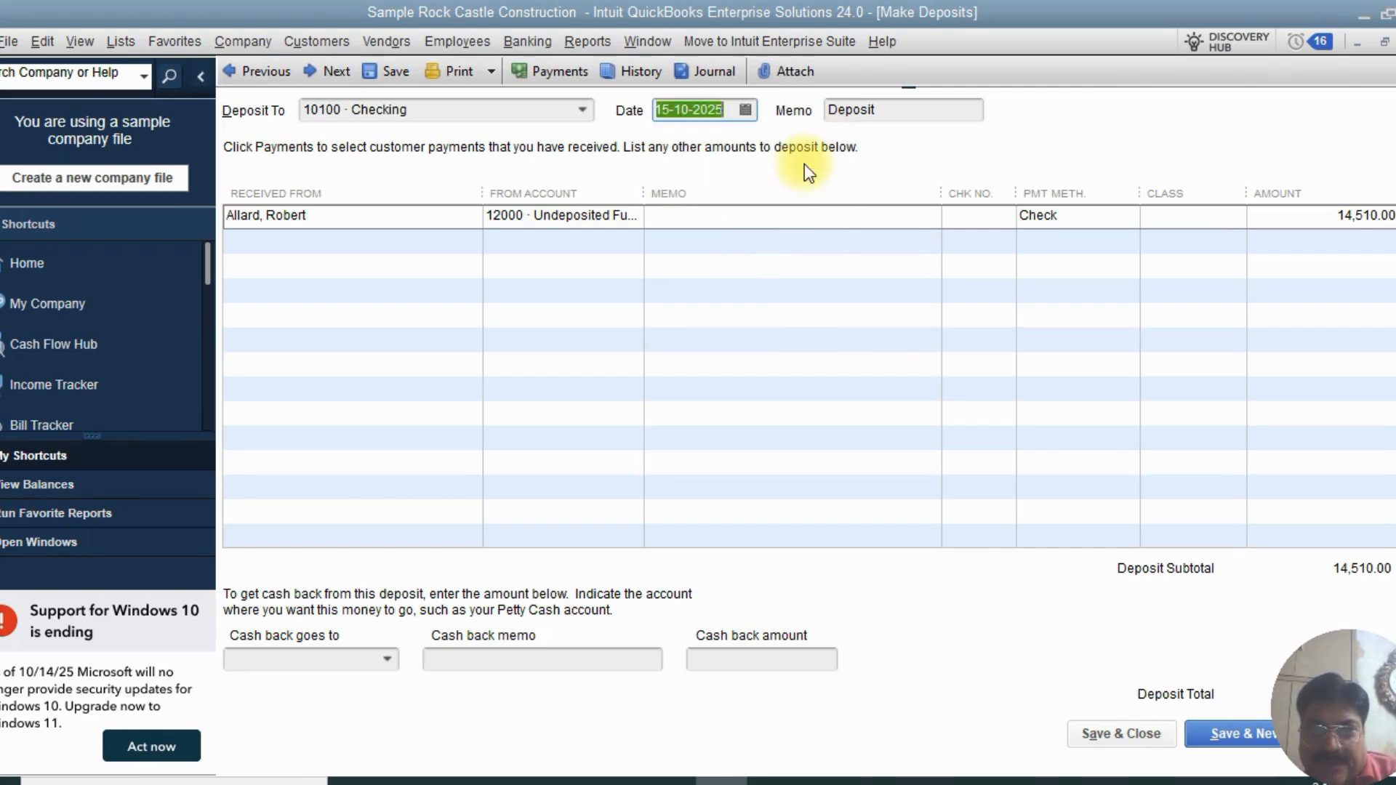
# Step: Save and close the bank deposit, and close the Customer Center
pyautogui.click(1140, 727)
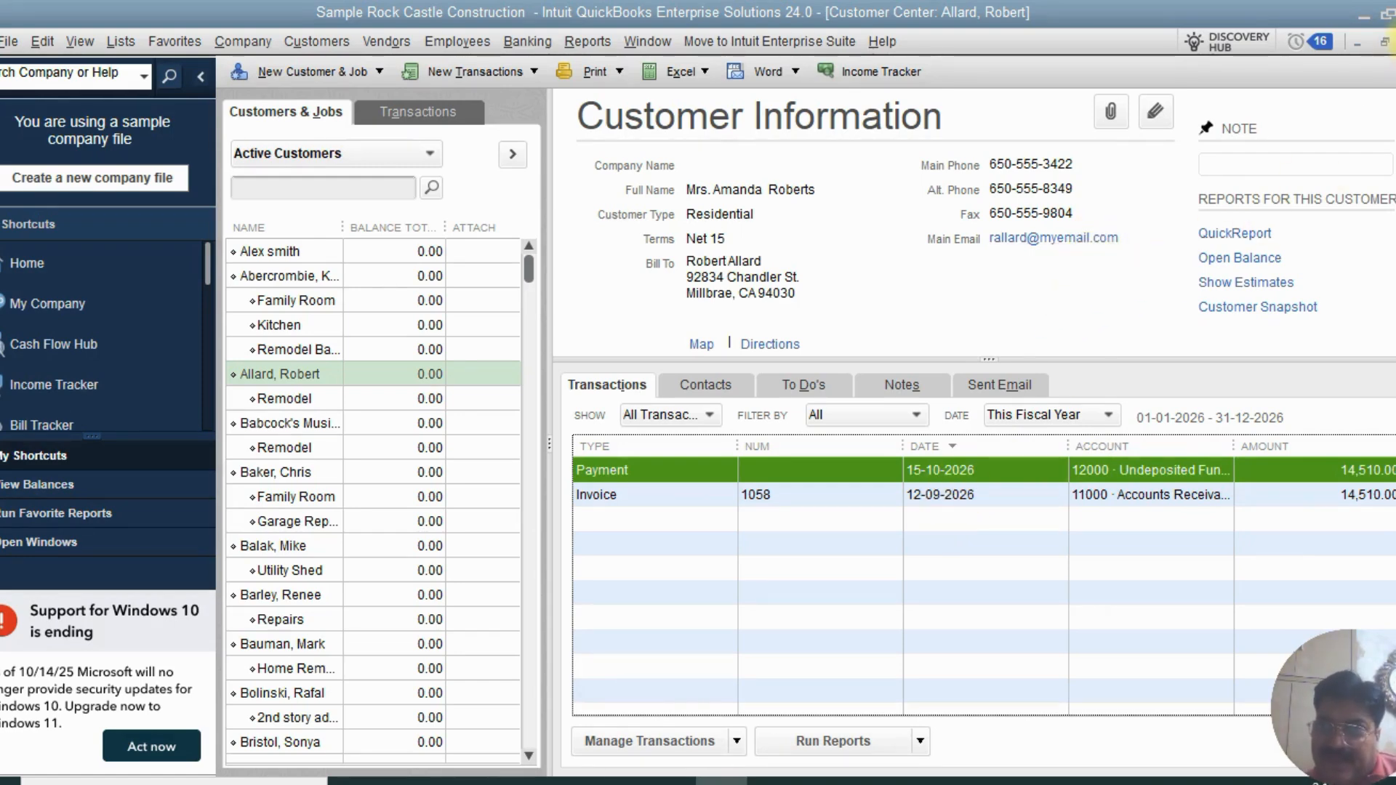
pyautogui.click(1395, 41)
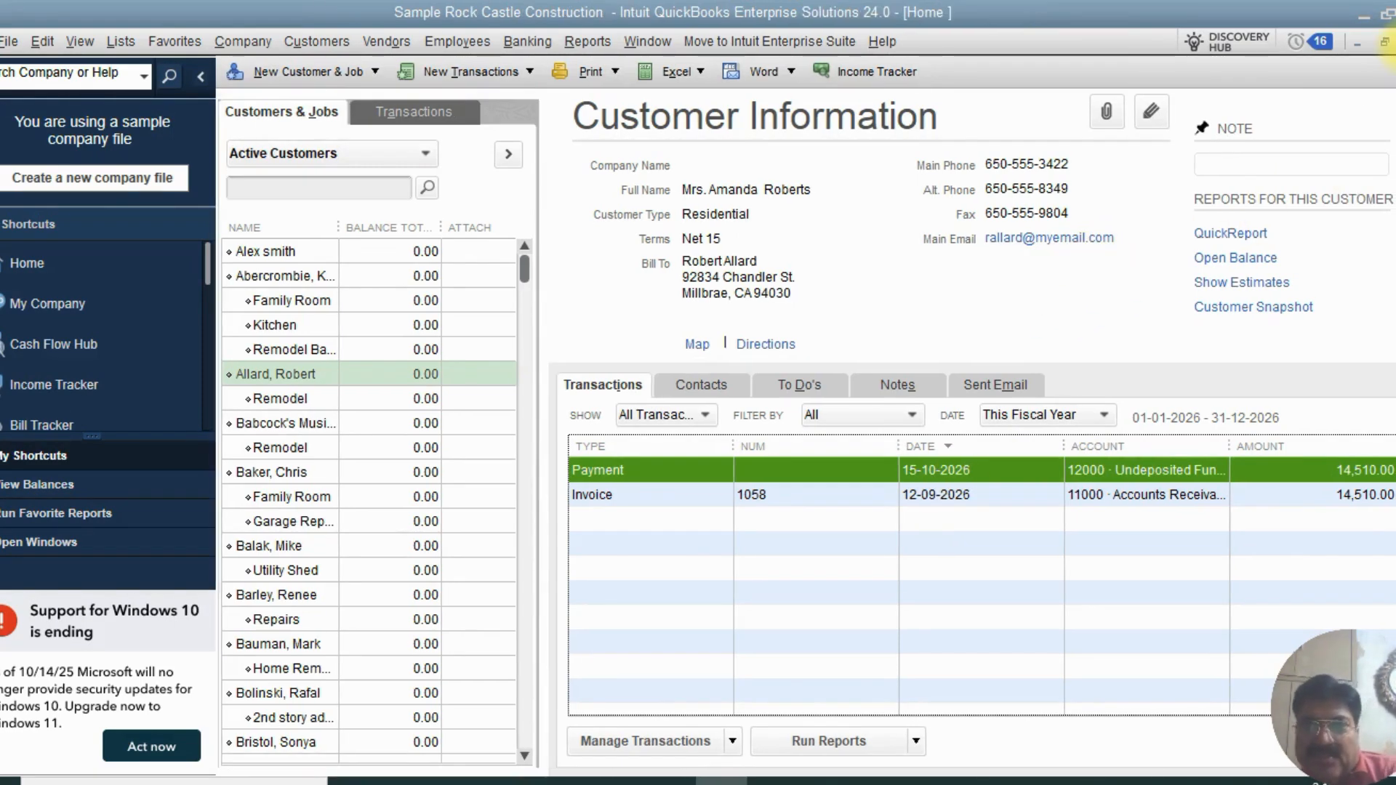